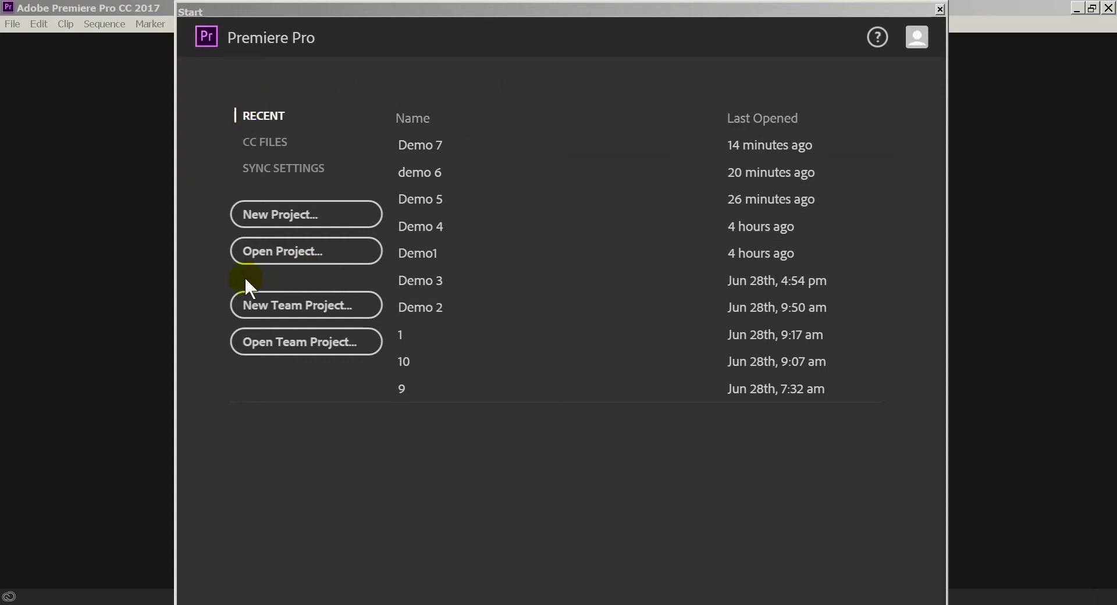
Create a new project named 'Demo 7', overwriting the existing Demo 7 project
left_click(298, 218)
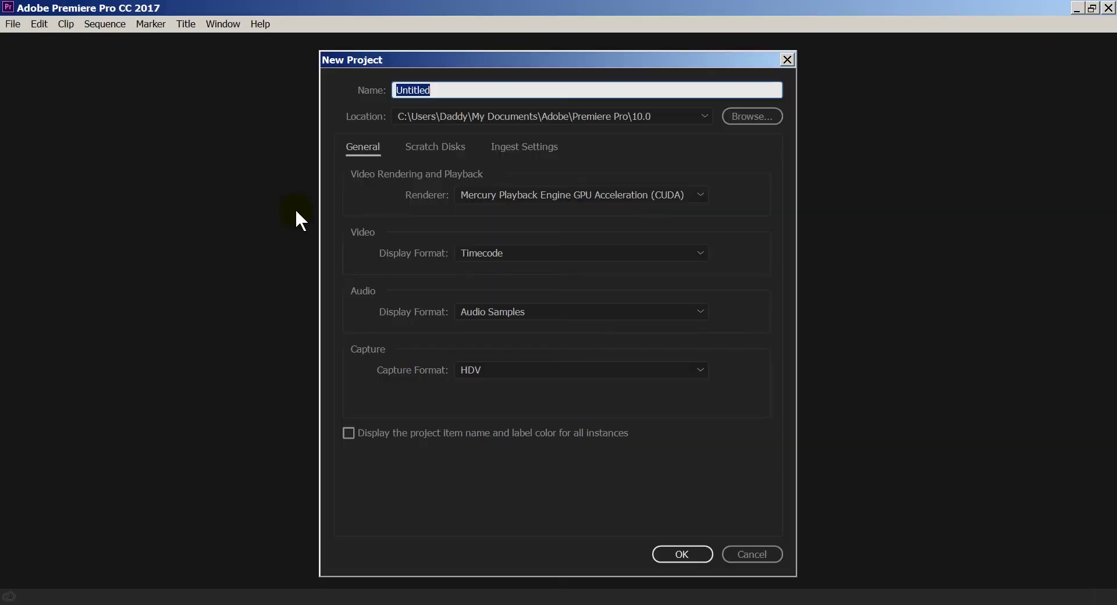
type("Demo 7")
left_click(681, 553)
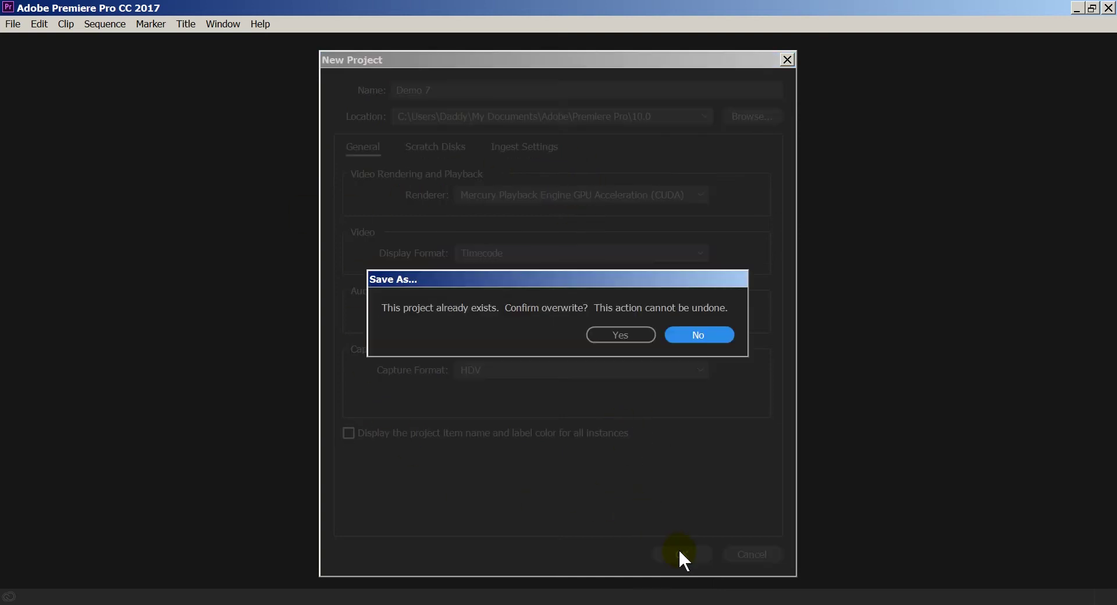
left_click(620, 335)
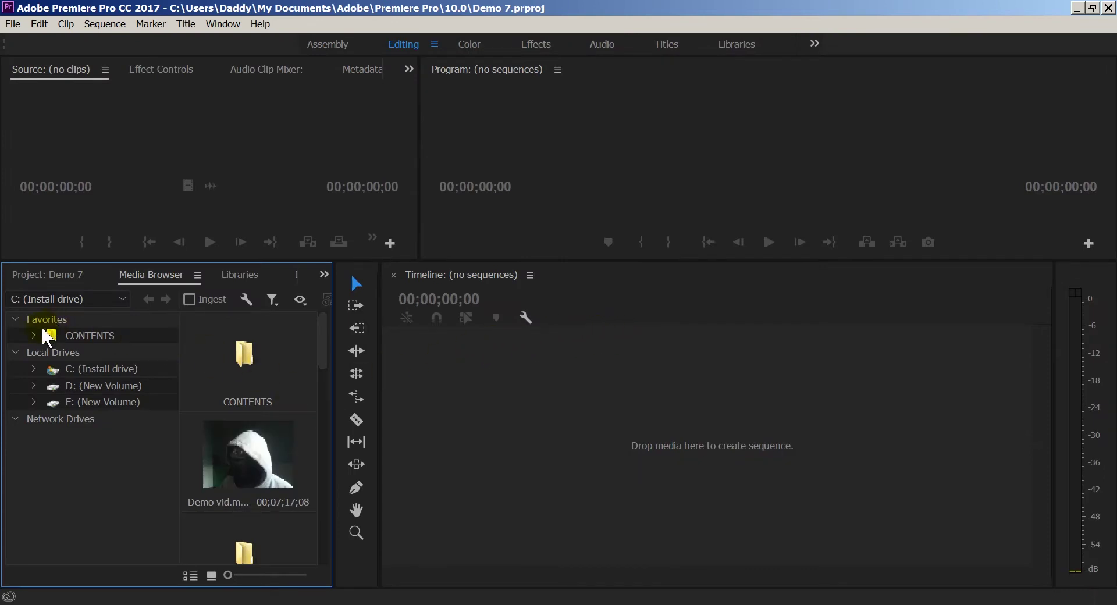
Maximize the Project panel with ` and switch to the Media Browser showing the C: drive
left_click(34, 277)
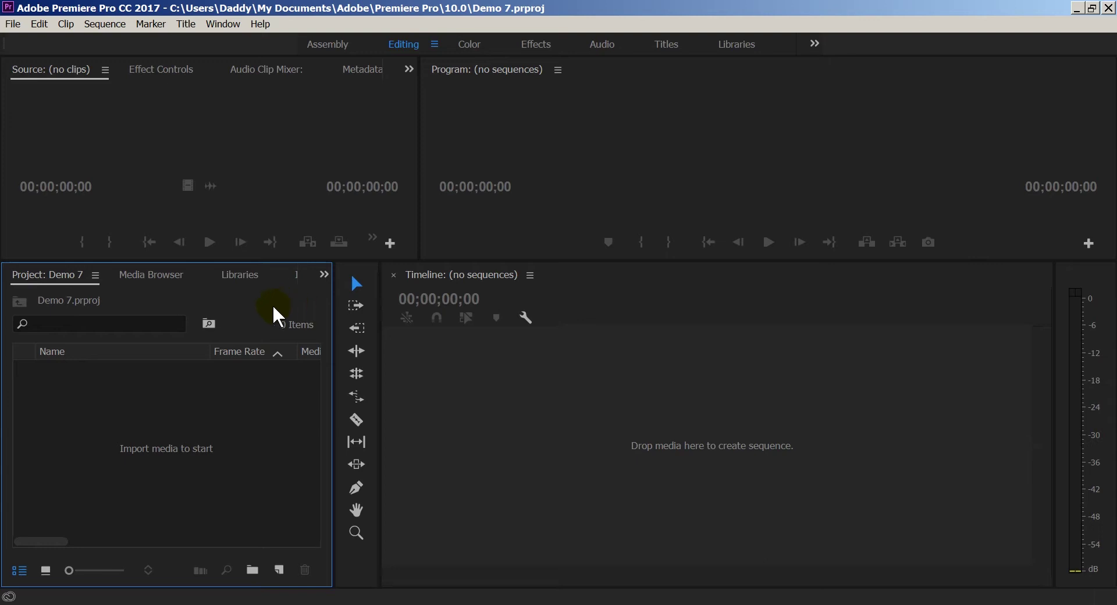
key("grave")
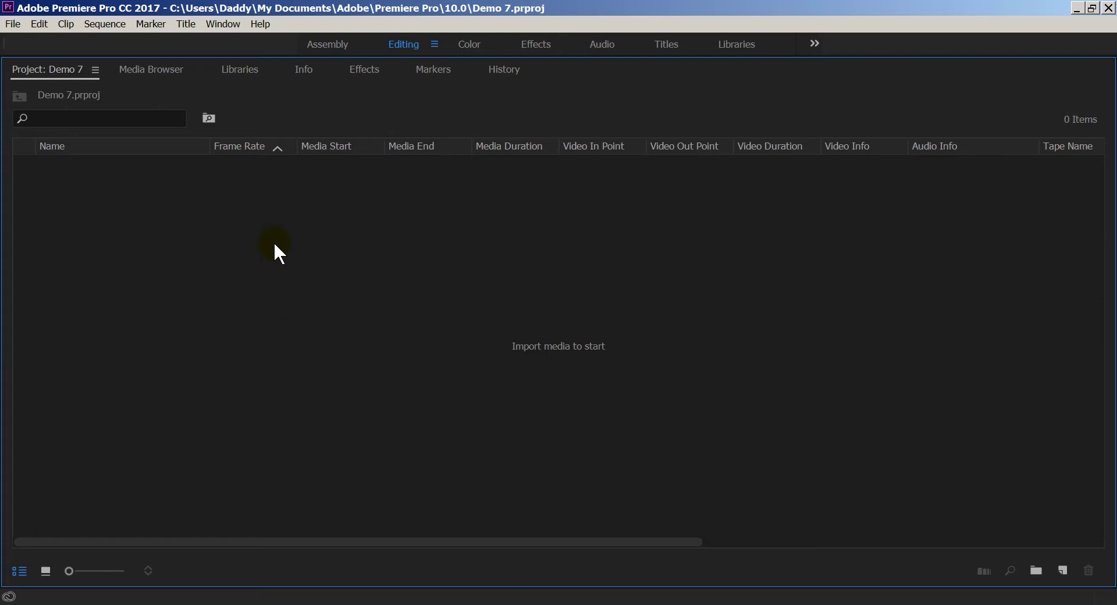
left_click(170, 70)
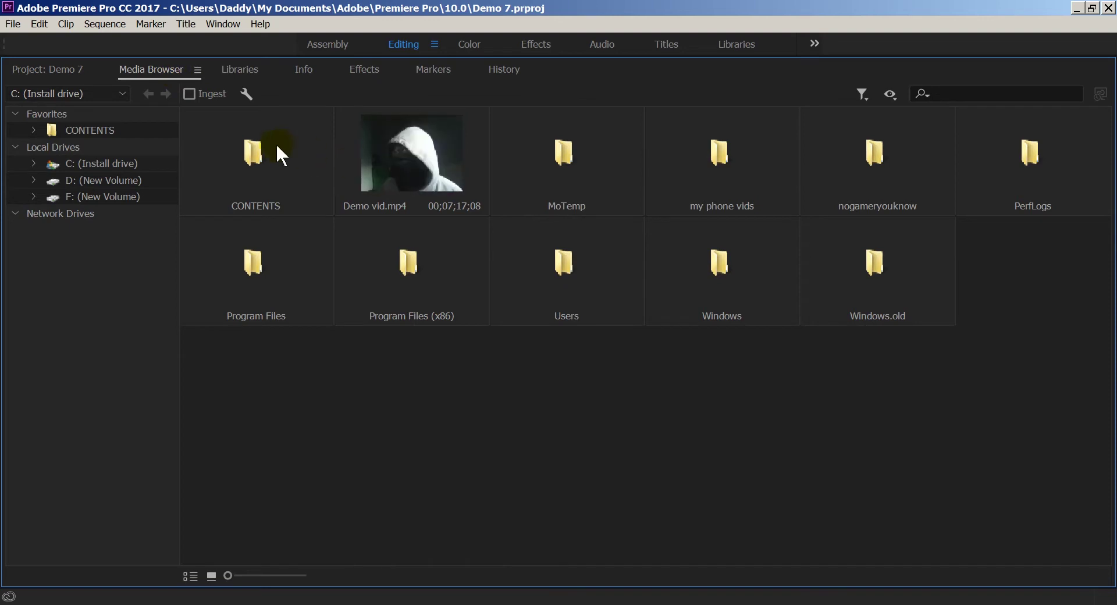
left_click(264, 151)
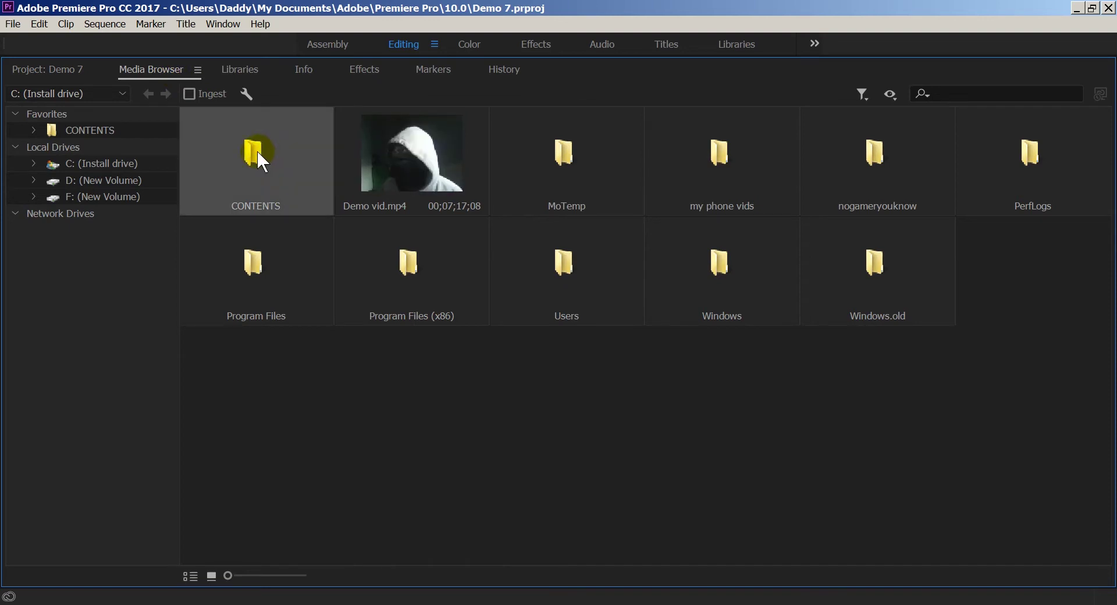
double_click(257, 152)
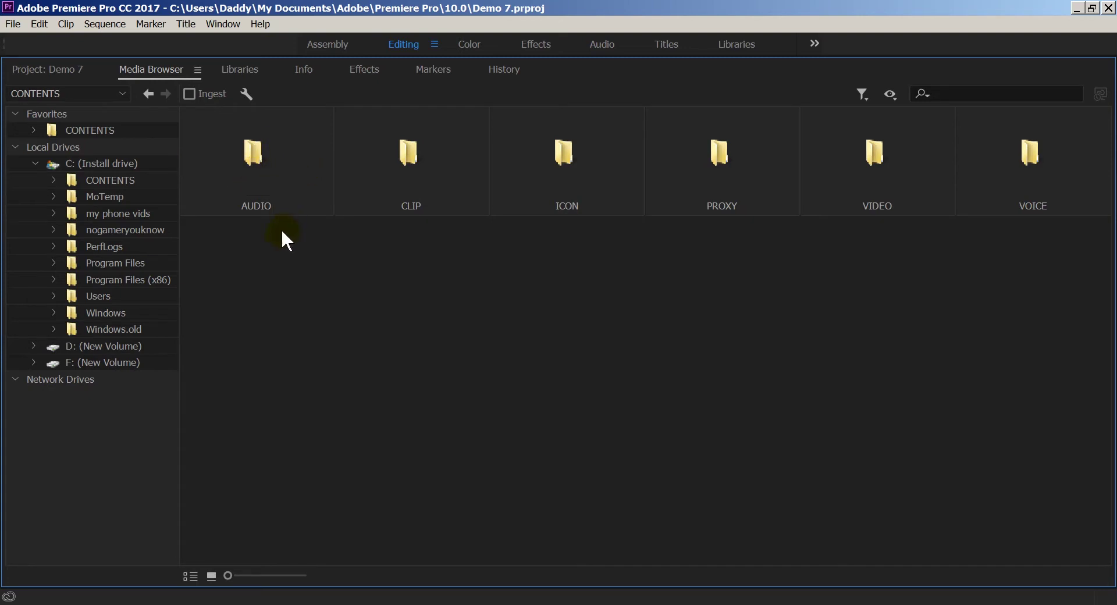
left_click(85, 158)
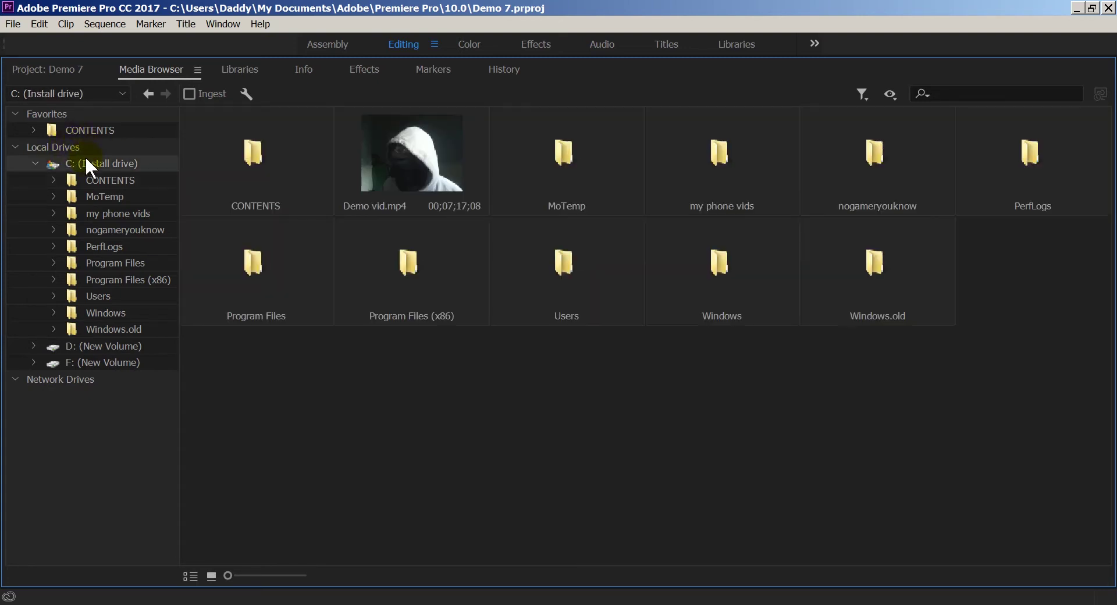
double_click(257, 152)
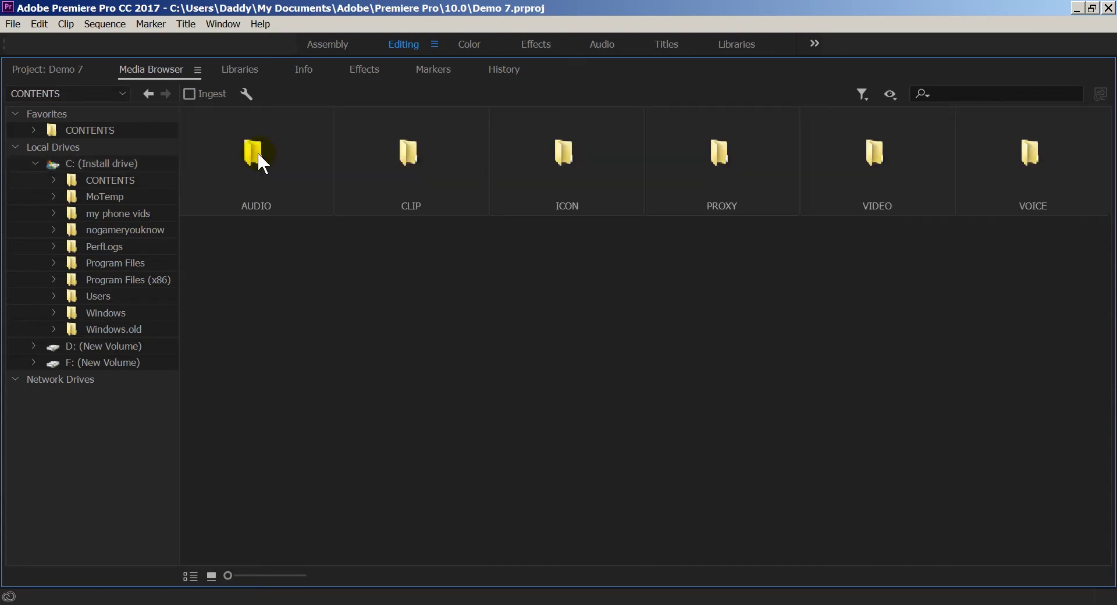
double_click(872, 160)
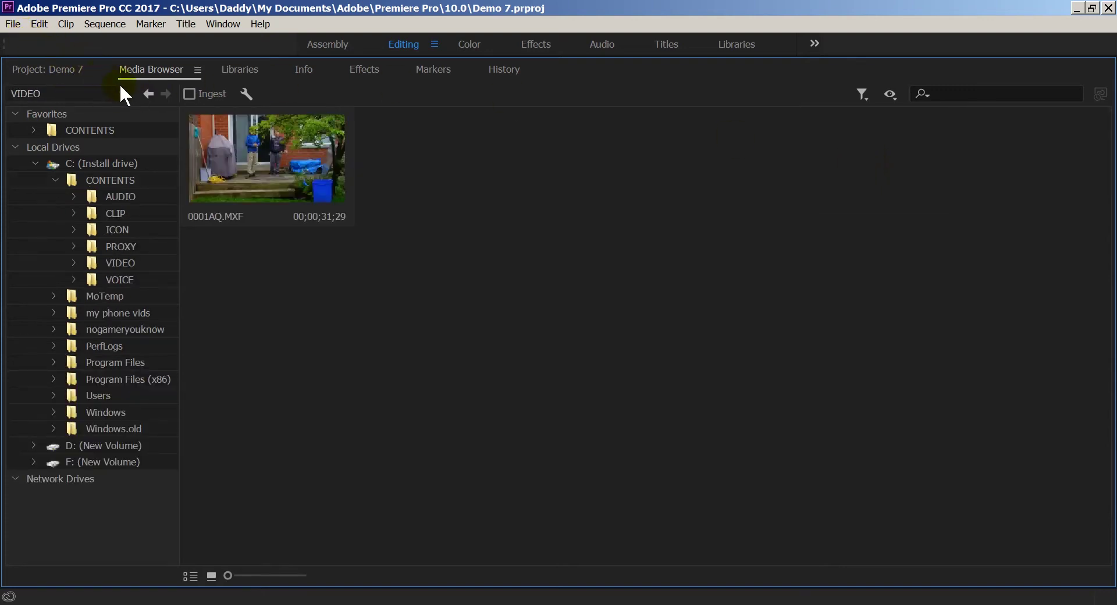
left_click(146, 93)
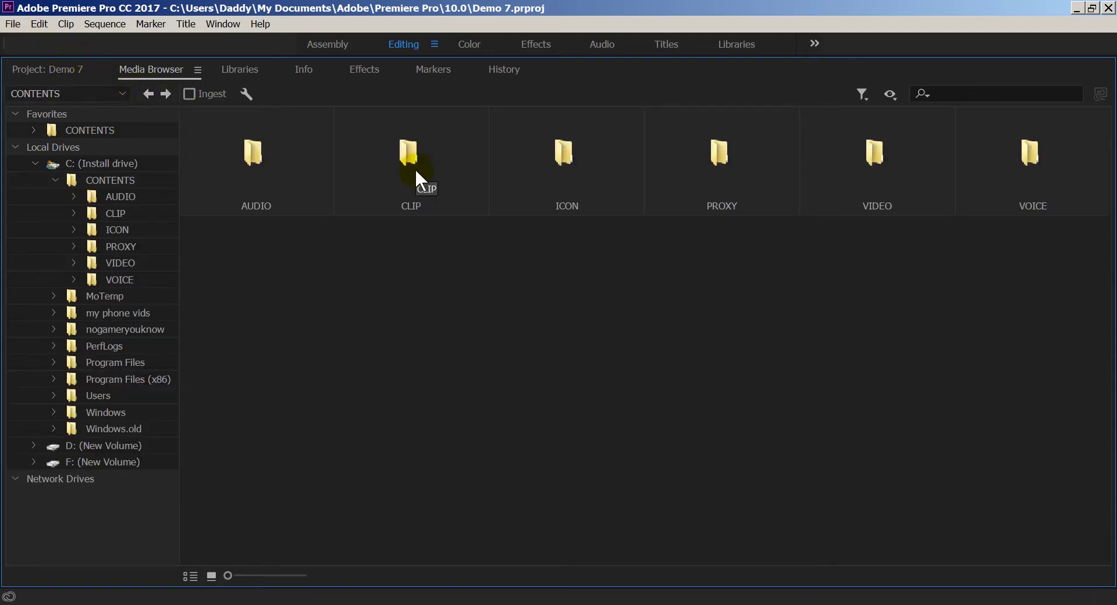
double_click(281, 157)
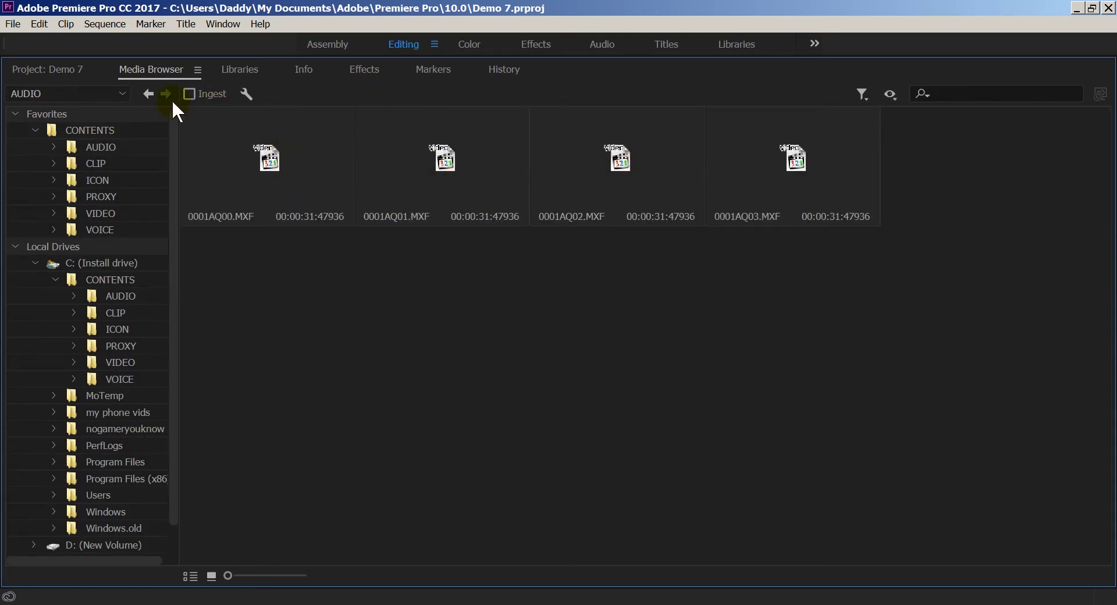
left_click(149, 94)
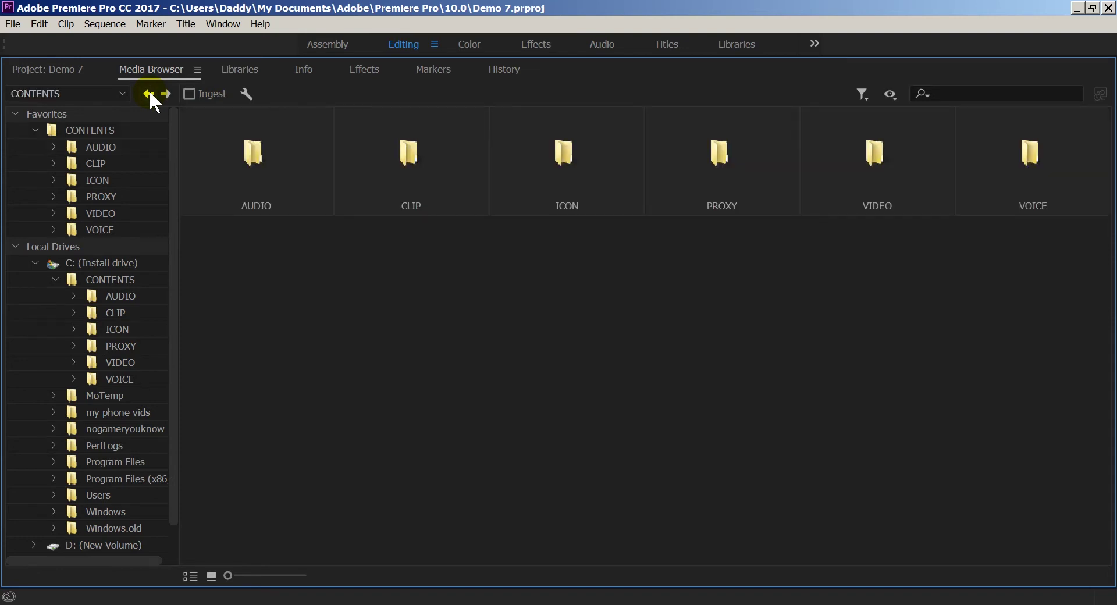
left_click(149, 93)
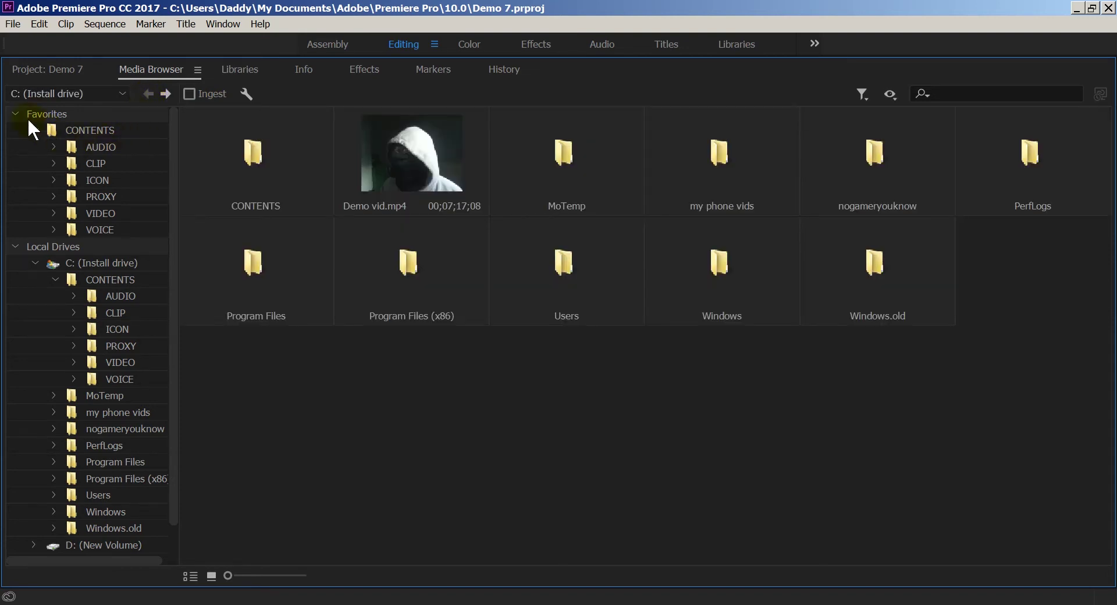
left_click(35, 125)
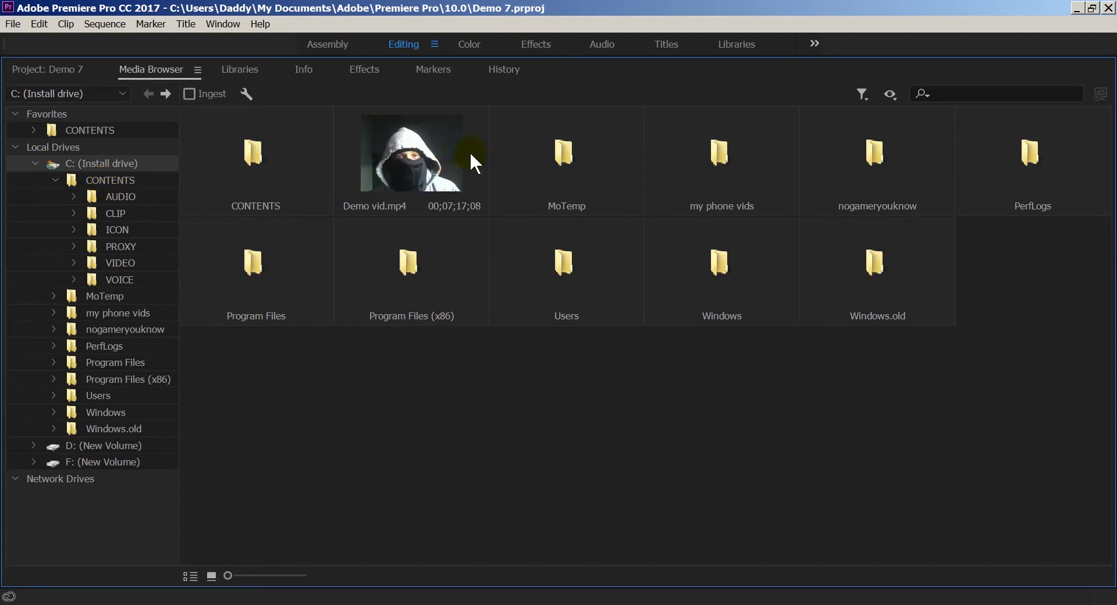
left_click(892, 95)
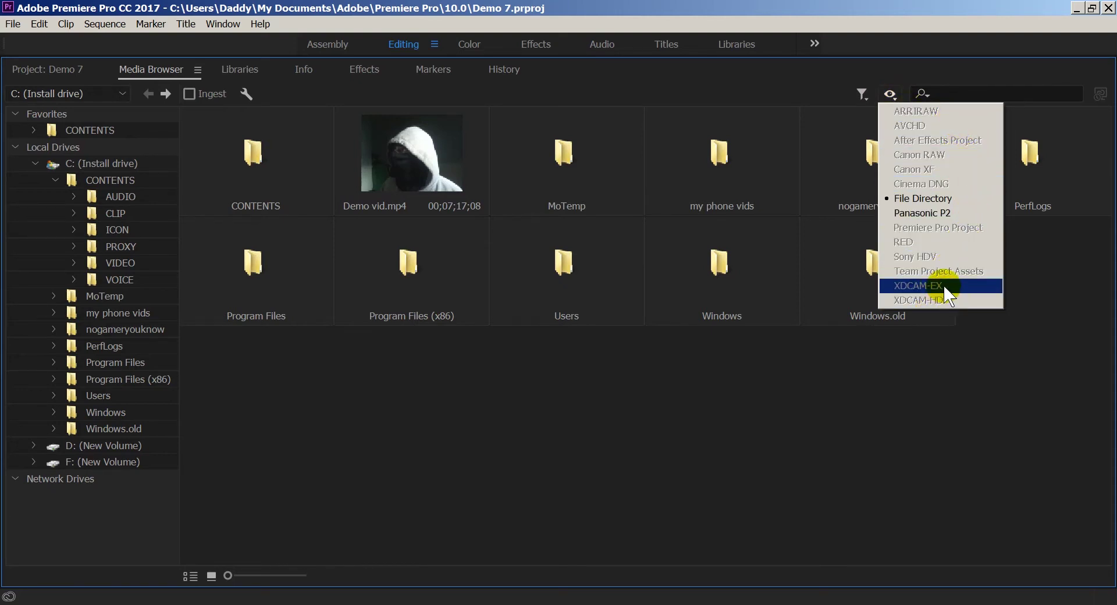
left_click(941, 218)
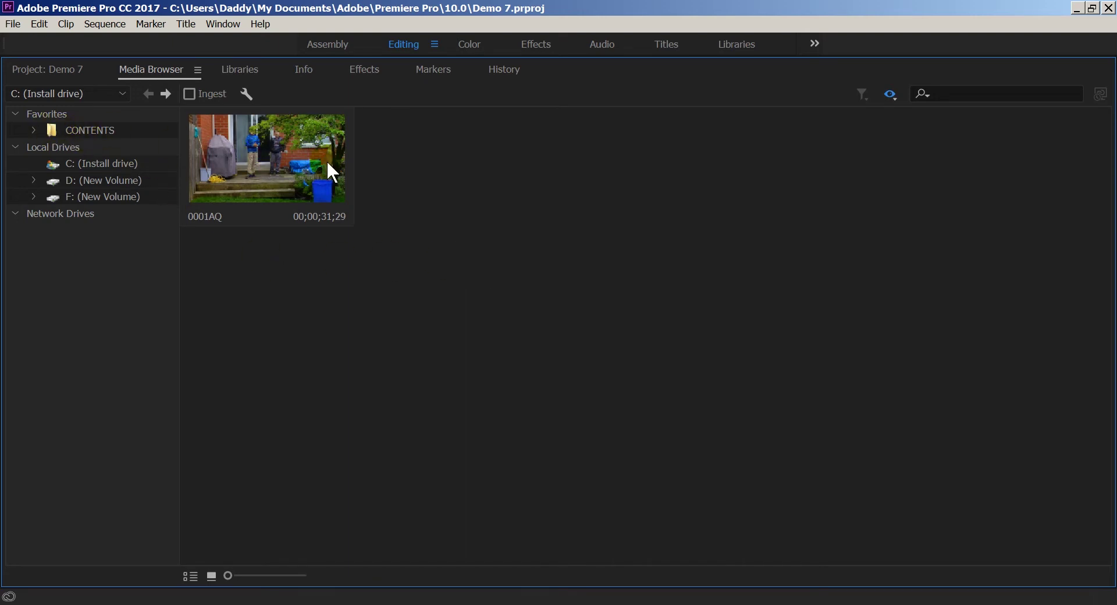
left_click(18, 145)
left_click(18, 146)
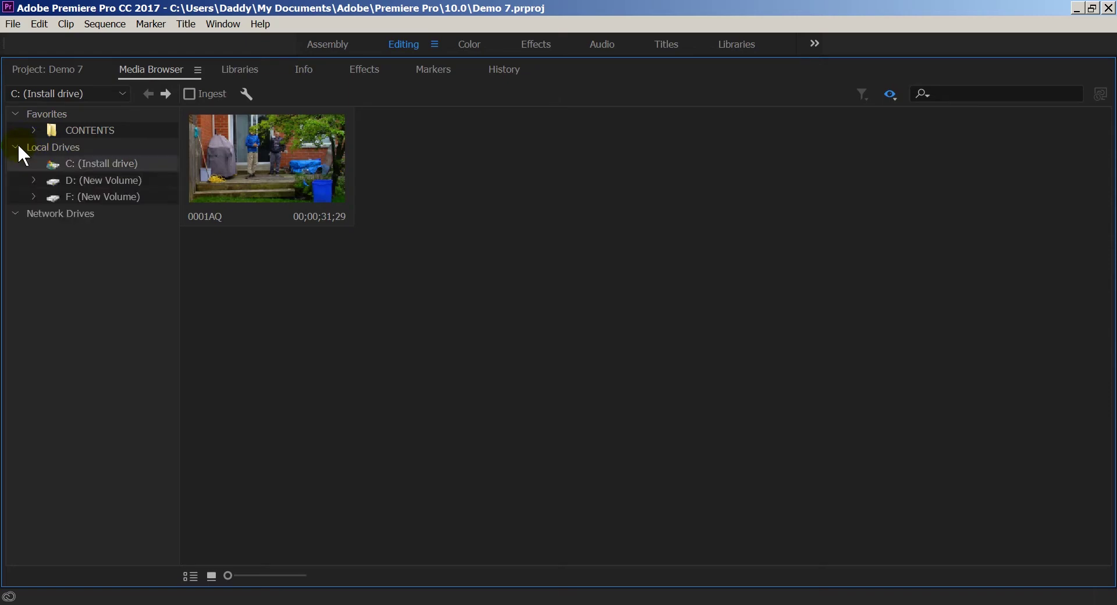
left_click(32, 130)
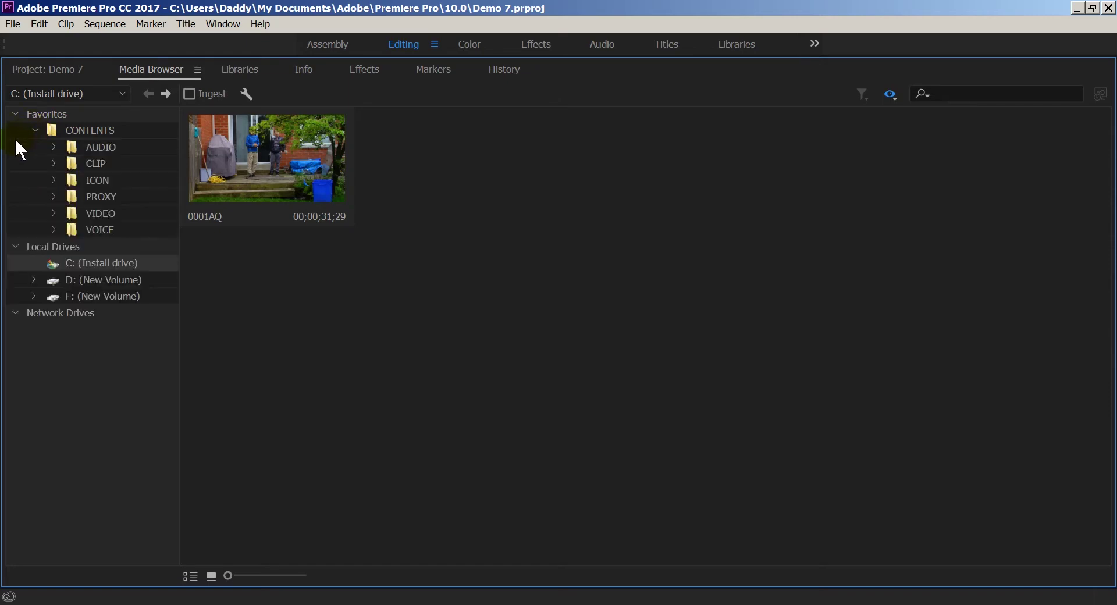
left_click(34, 130)
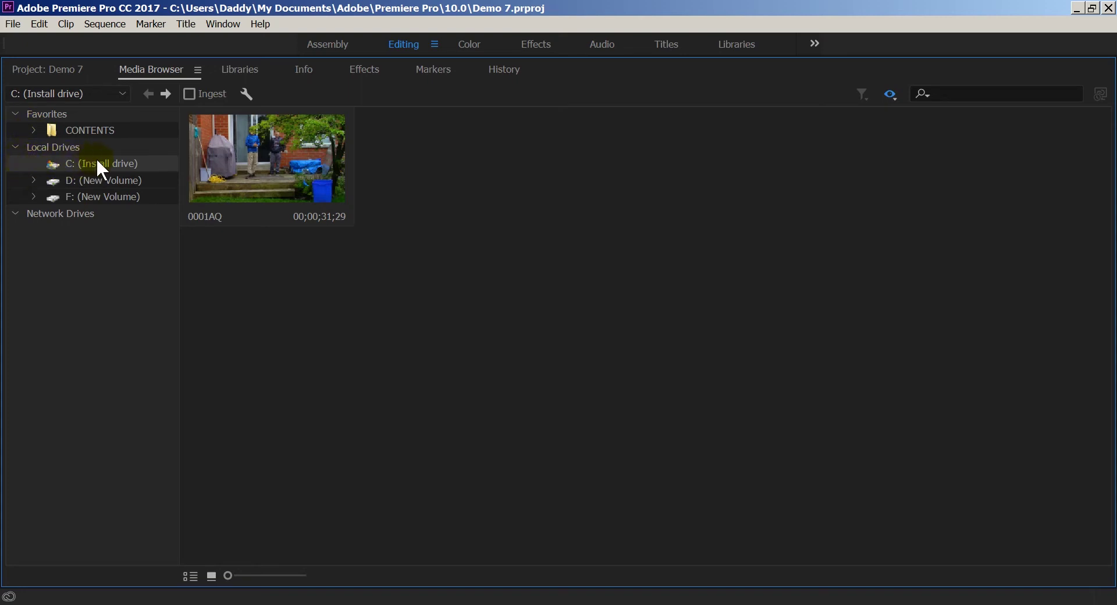
left_click(899, 95)
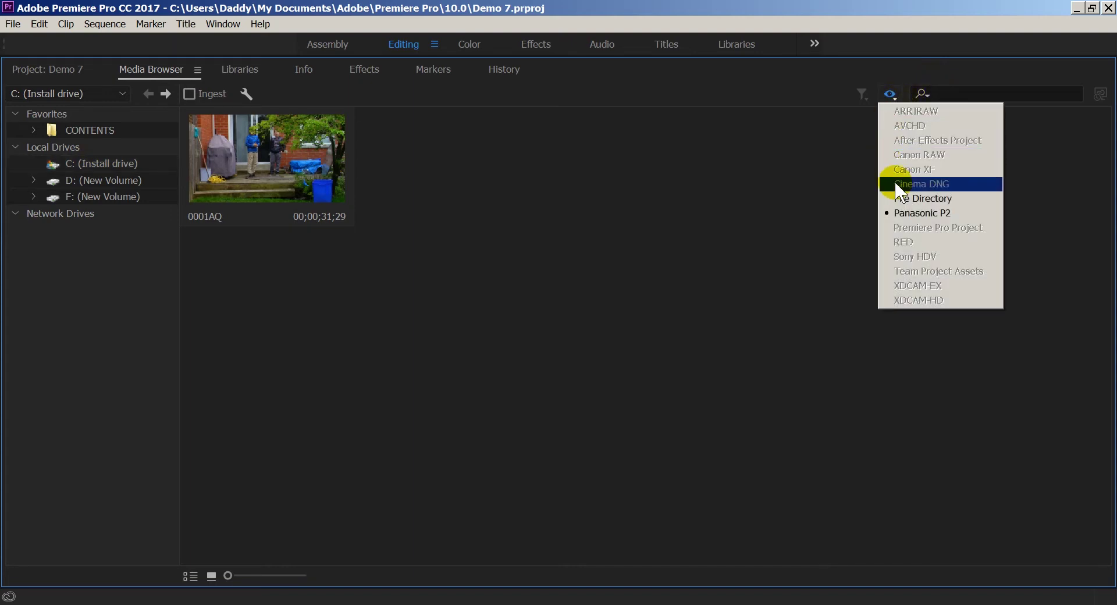
left_click(906, 198)
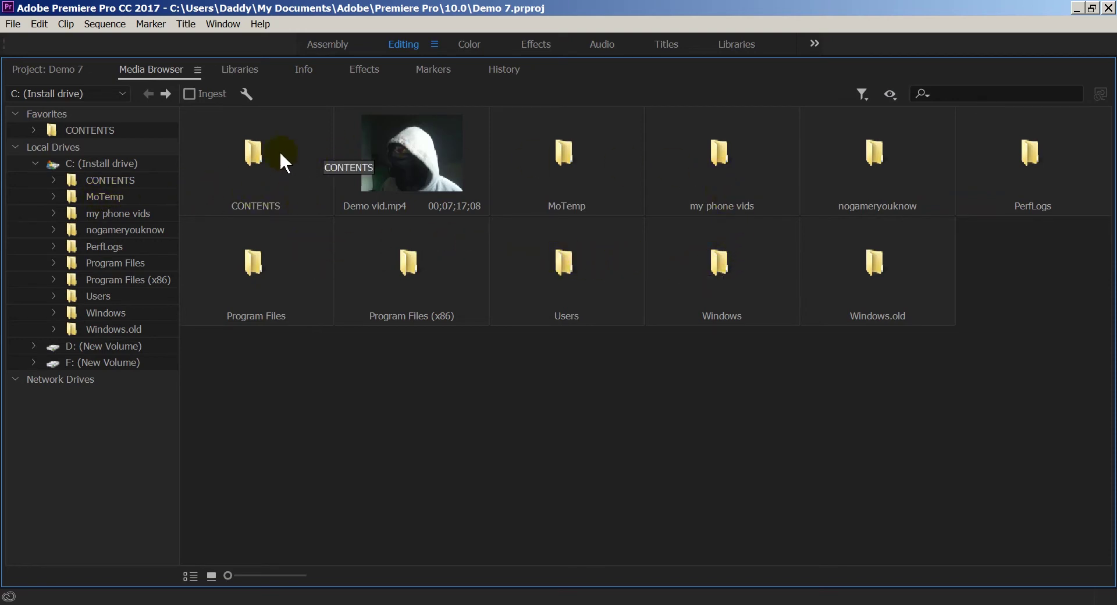
Add the CONTENTS folder to the Media Browser favourites and open it
right_click(255, 155)
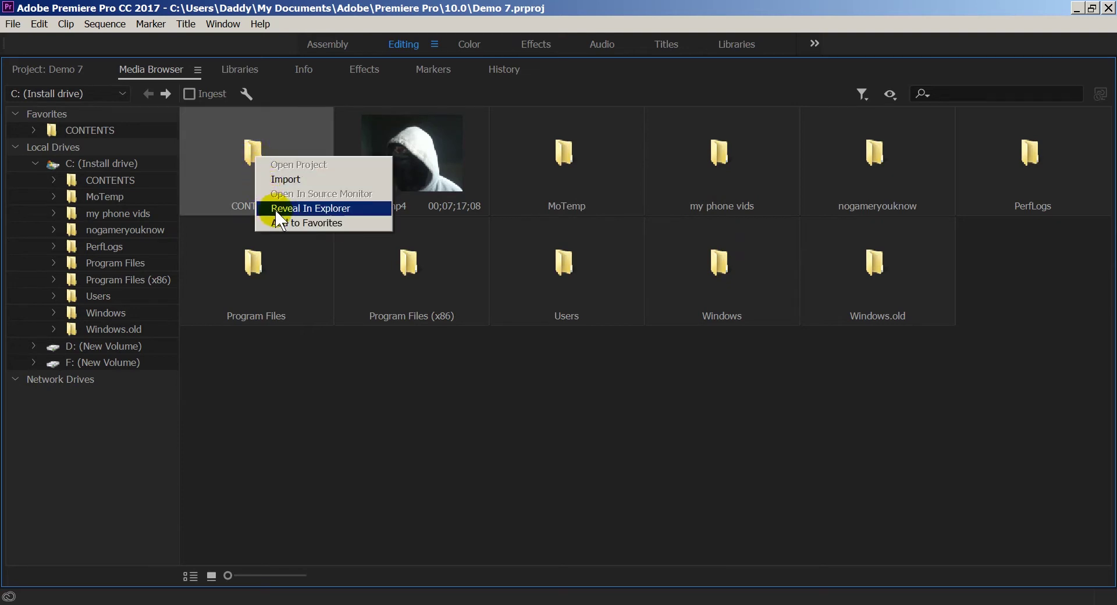
left_click(289, 224)
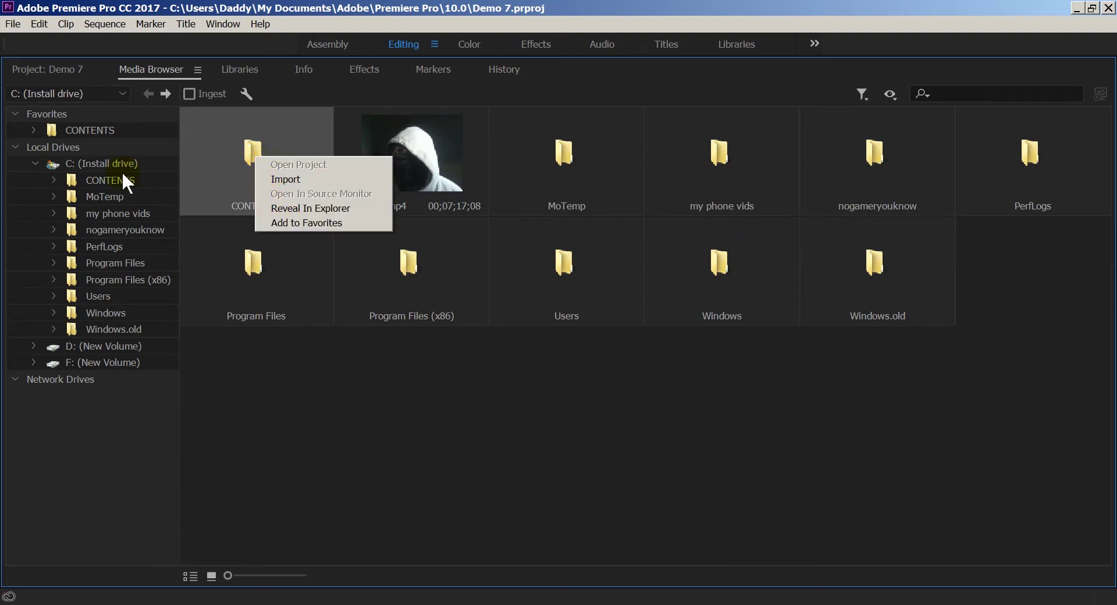
left_click(70, 129)
left_click(35, 129)
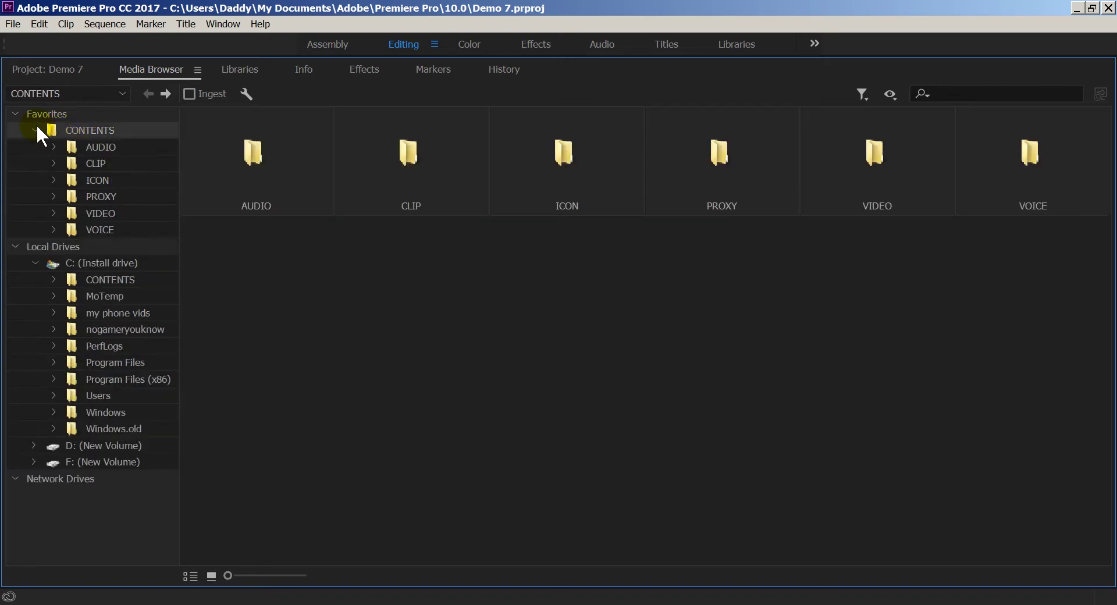
left_click(35, 128)
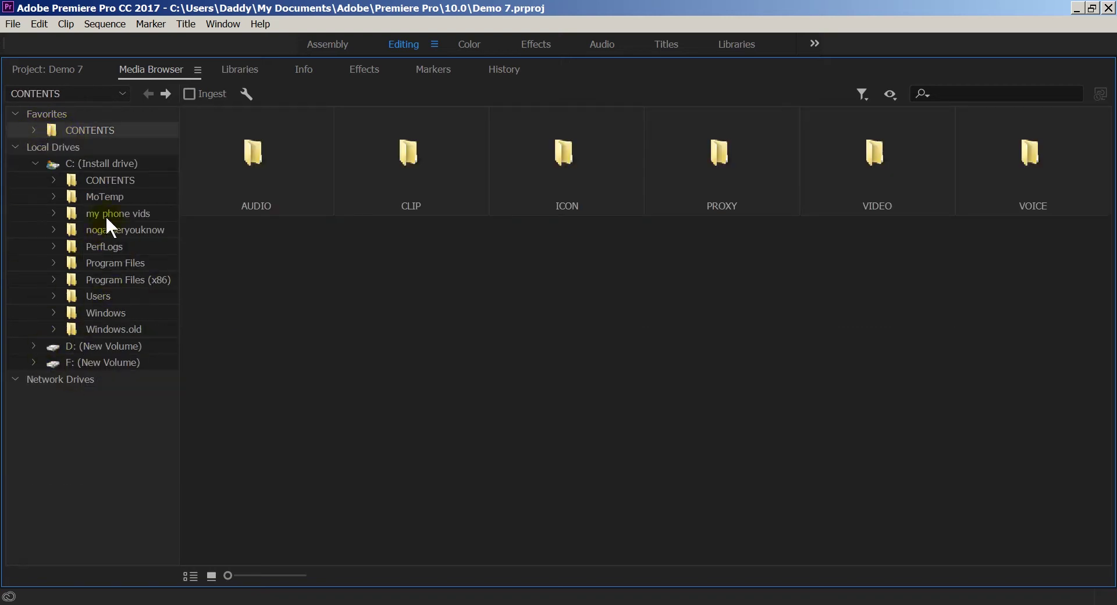
Show the C: drive's files in Icon View with enlarged thumbnails
left_click(80, 162)
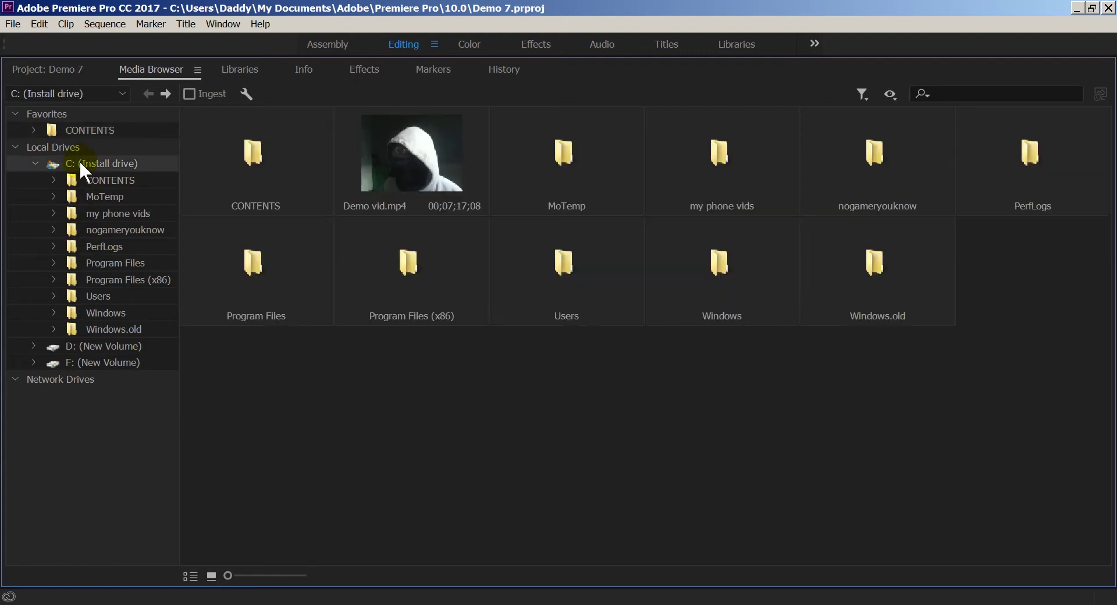
left_click(188, 579)
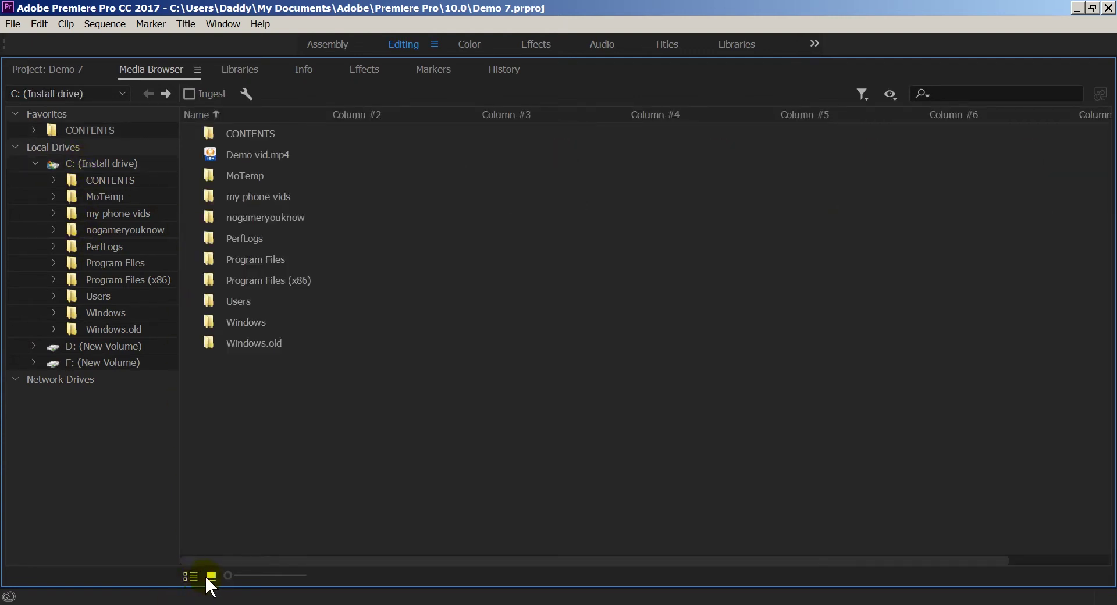
left_click(211, 577)
mouse_move(228, 575)
left_mouse_down()
mouse_move(319, 575)
mouse_move(229, 577)
left_mouse_up()
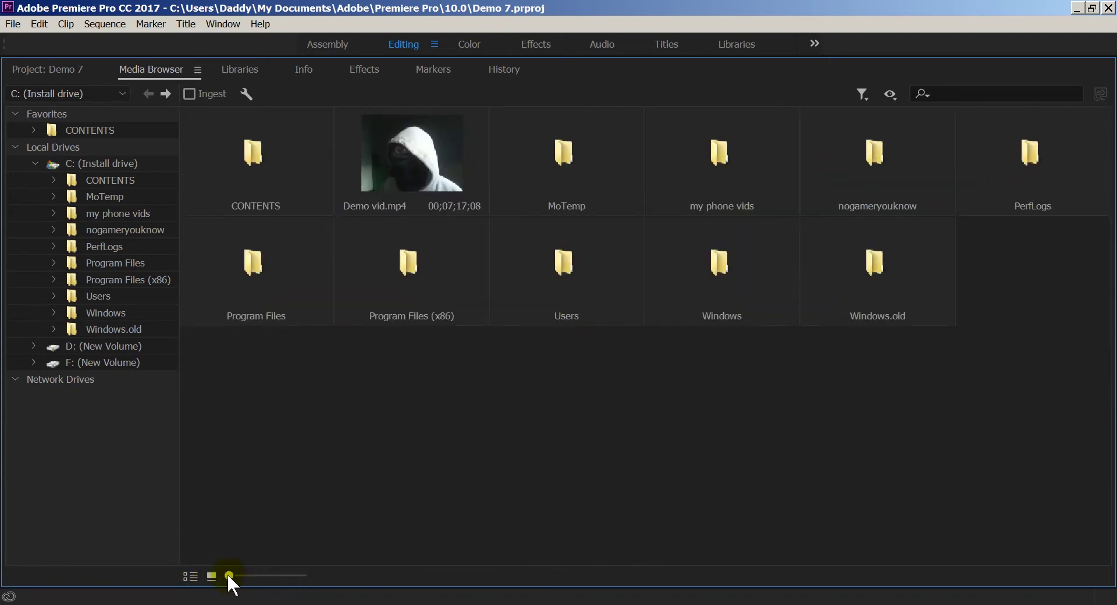
Select Demo vid.mp4 and play a preview of it
left_click(403, 148)
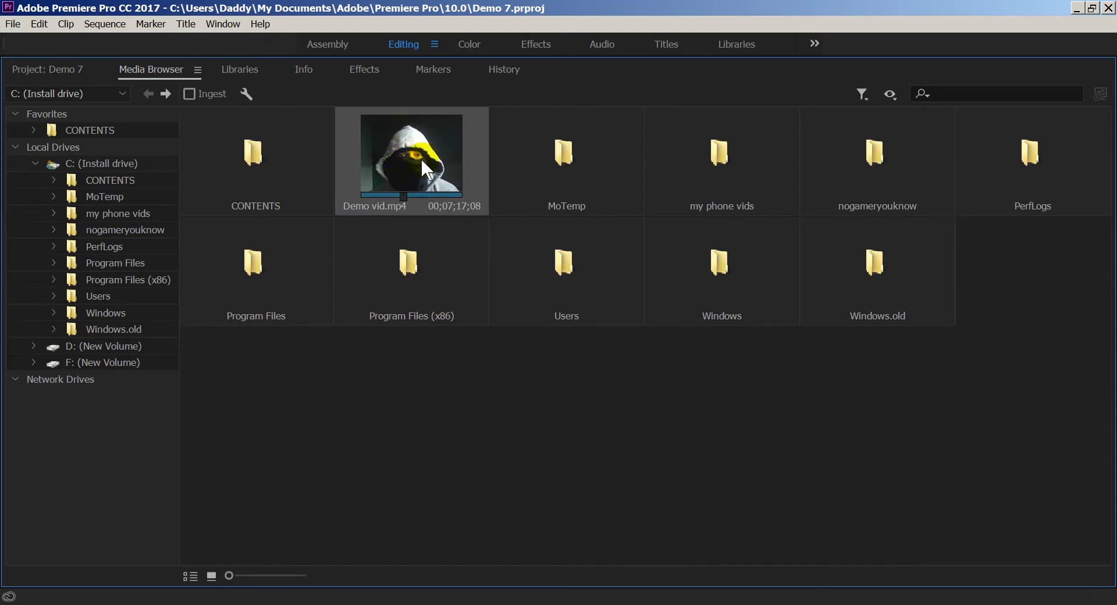
key("space")
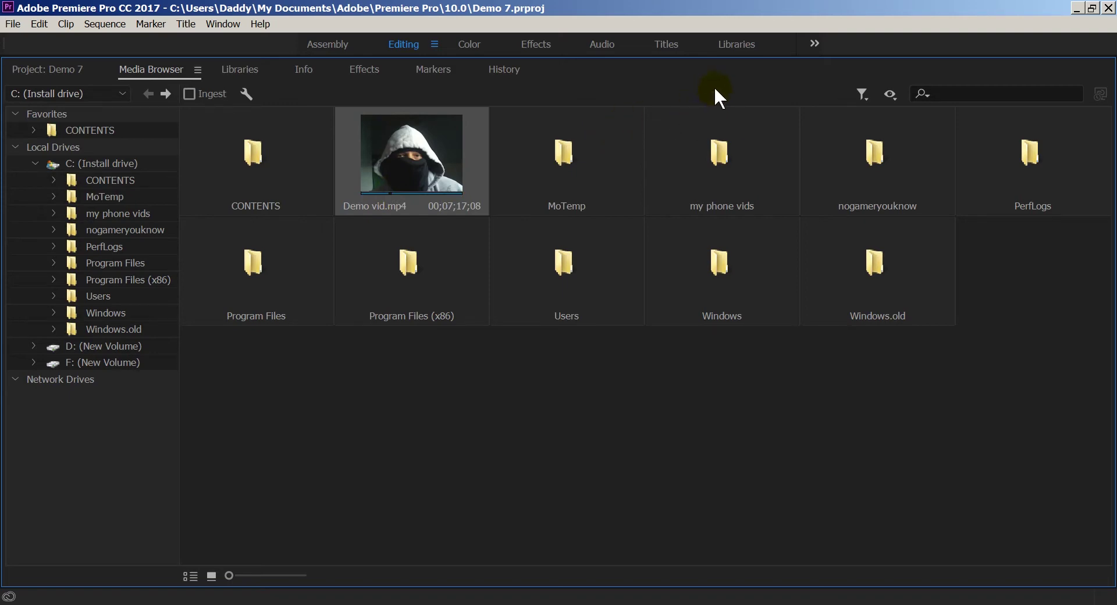
left_click(864, 96)
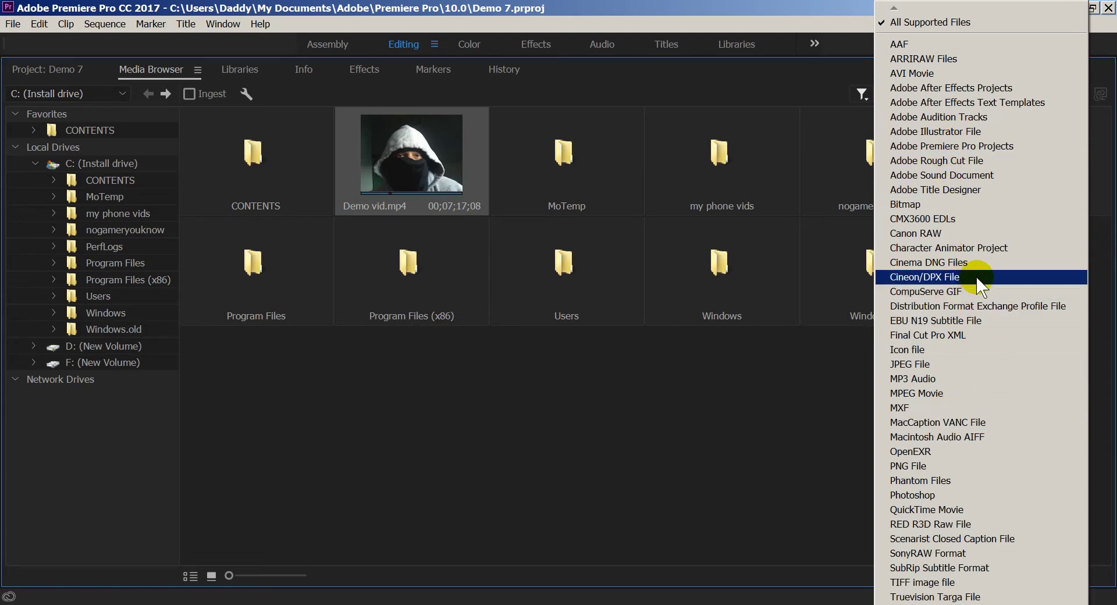
Close the file-type filter list in the Media Browser
left_click(814, 4)
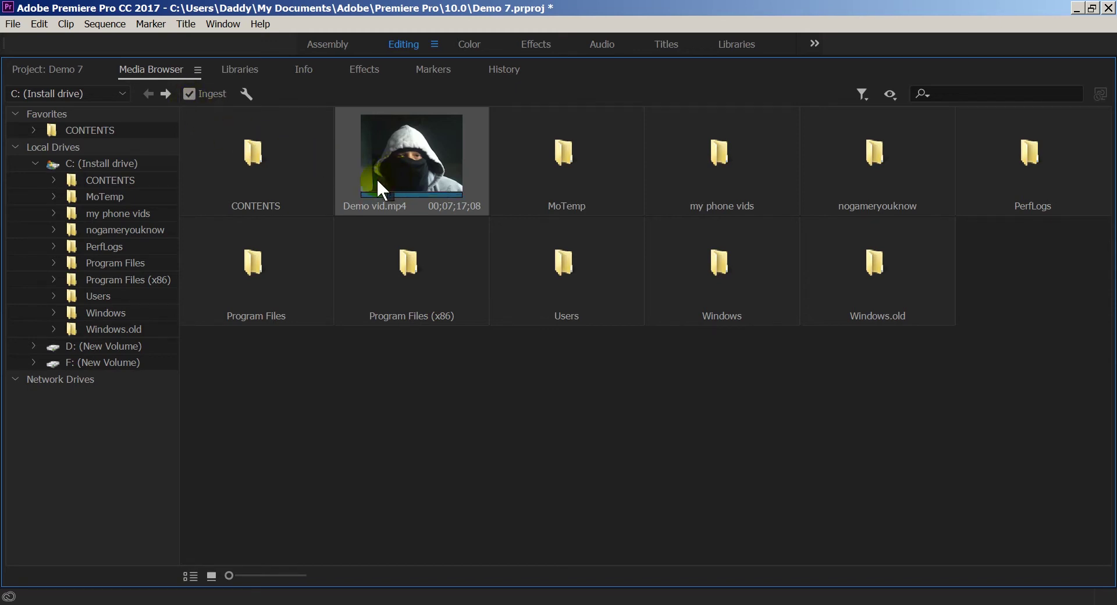
left_click(354, 177)
Set ingest to Transcode using the Match Source - H.264 High Bitrate preset
left_click(246, 92)
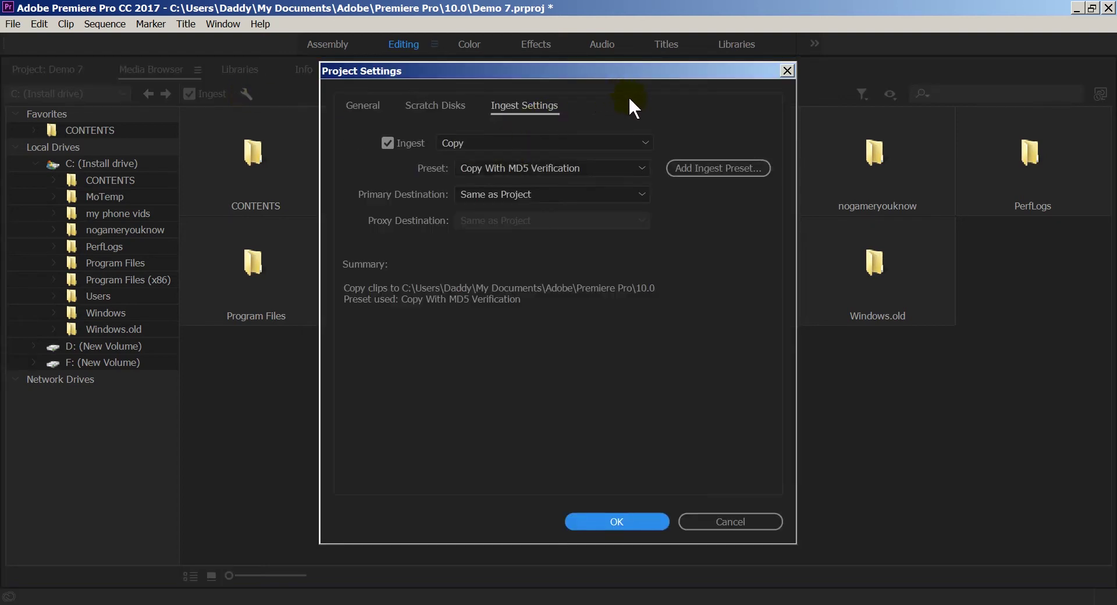
left_click(646, 142)
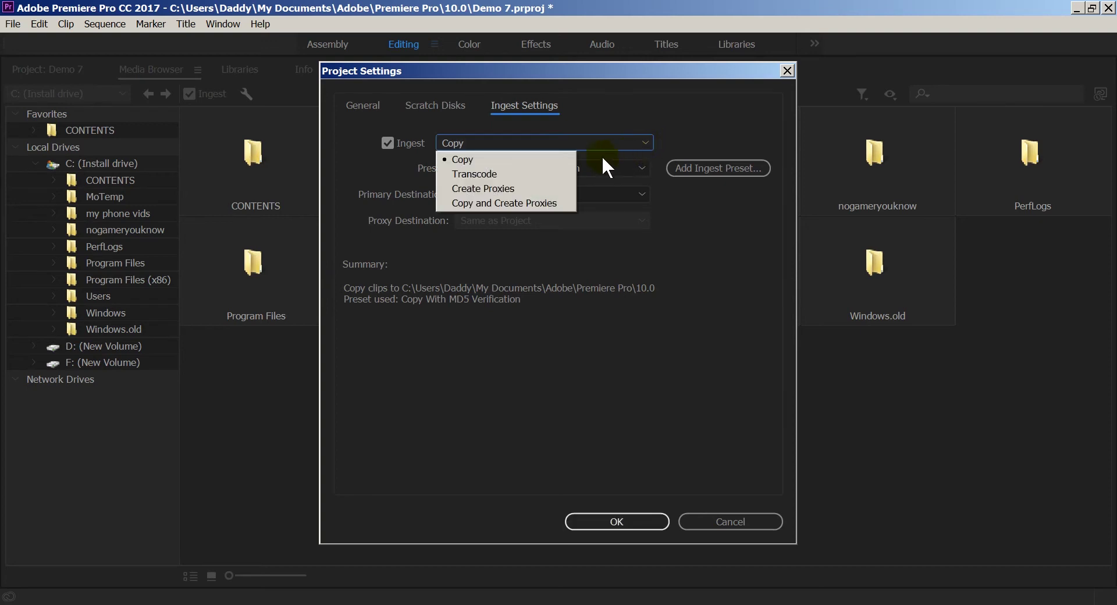
left_click(498, 175)
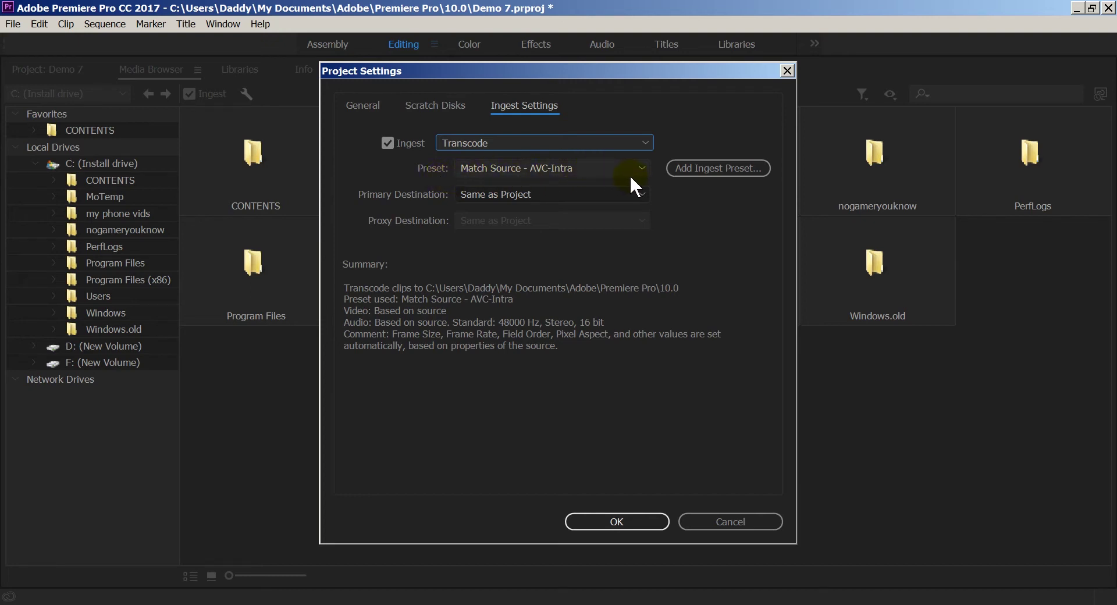
left_click(642, 167)
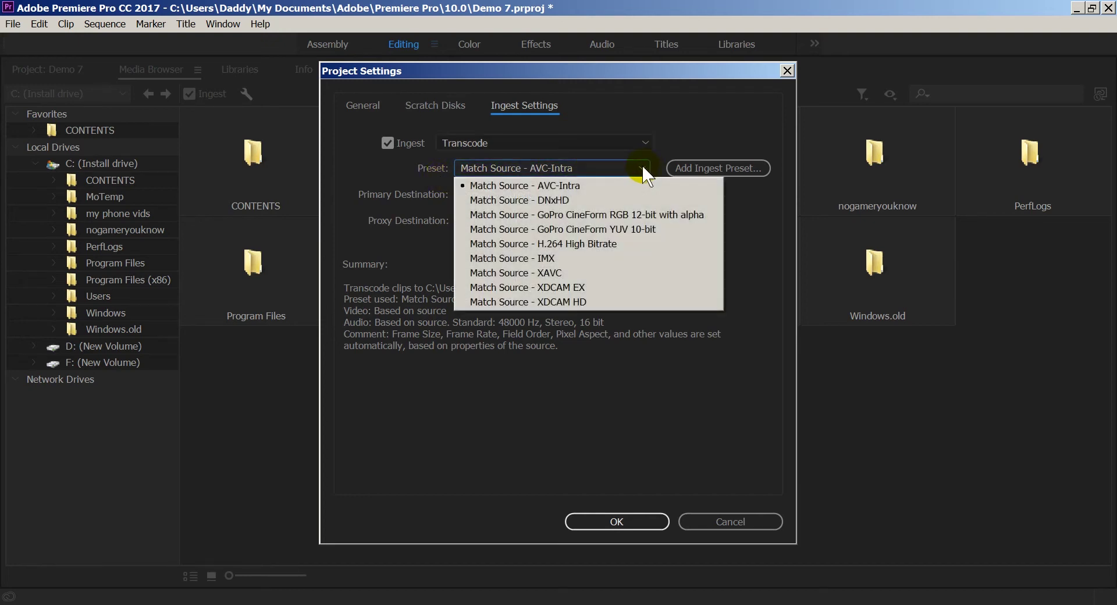
left_click(590, 243)
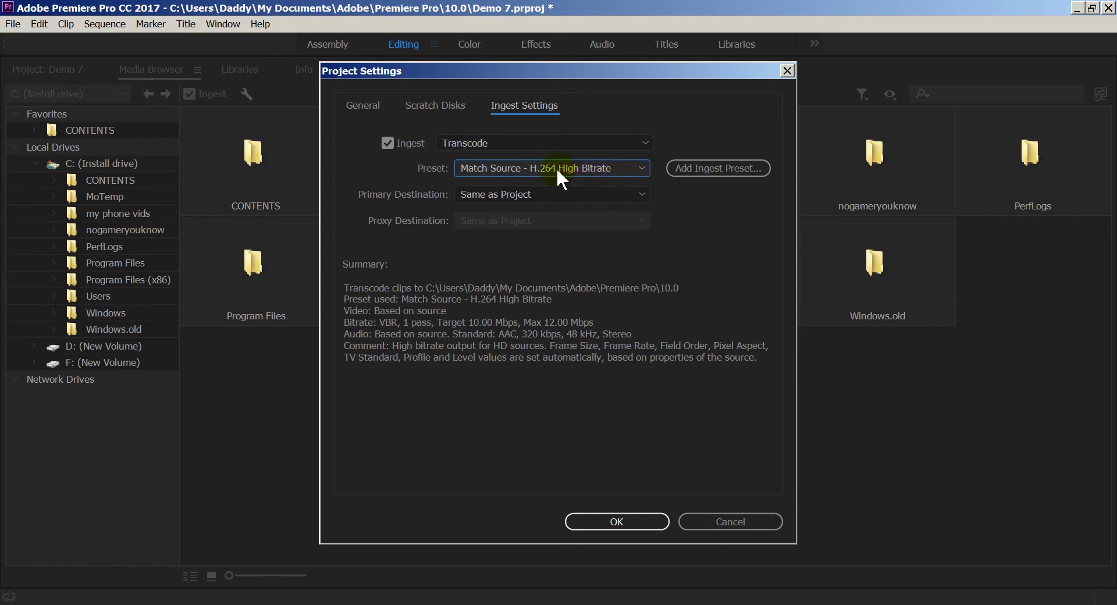
left_click(599, 522)
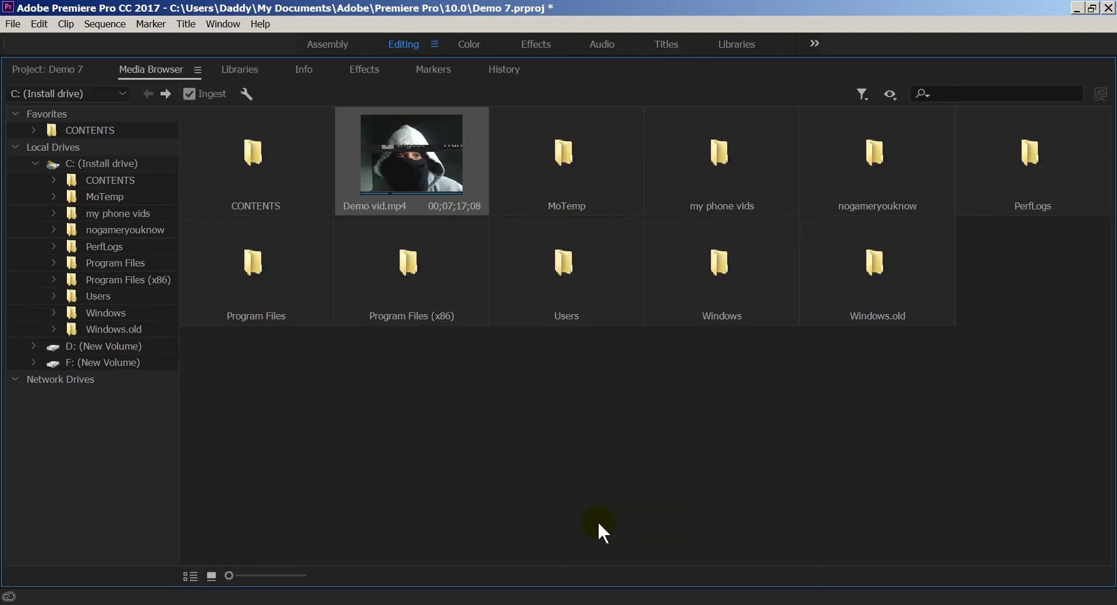
Import Demo vid.mp4 from the Media Browser and select it in the Project panel
right_click(396, 146)
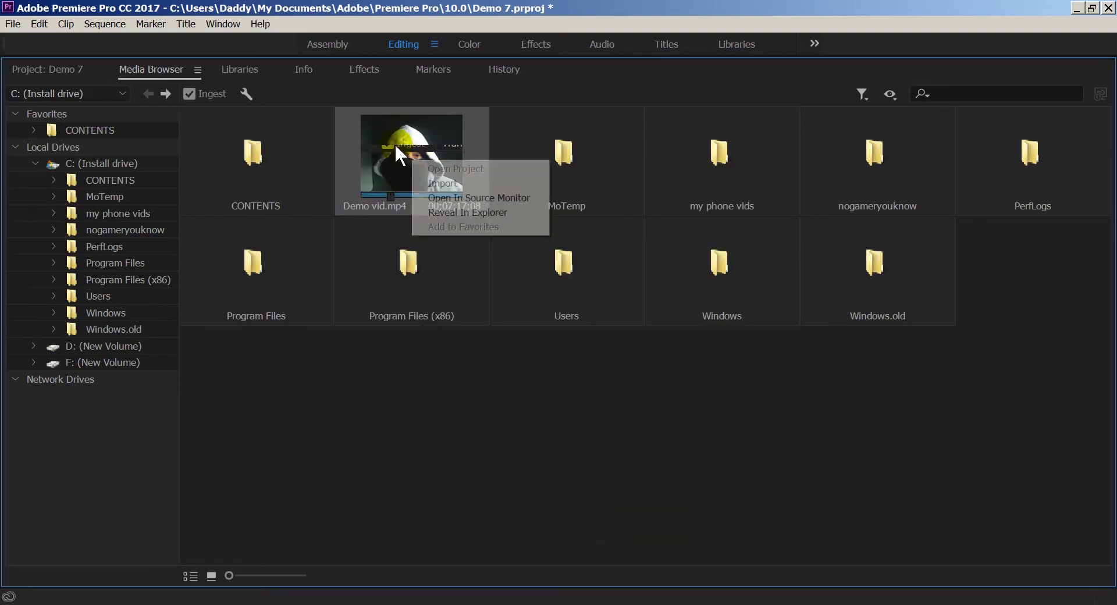
left_click(436, 184)
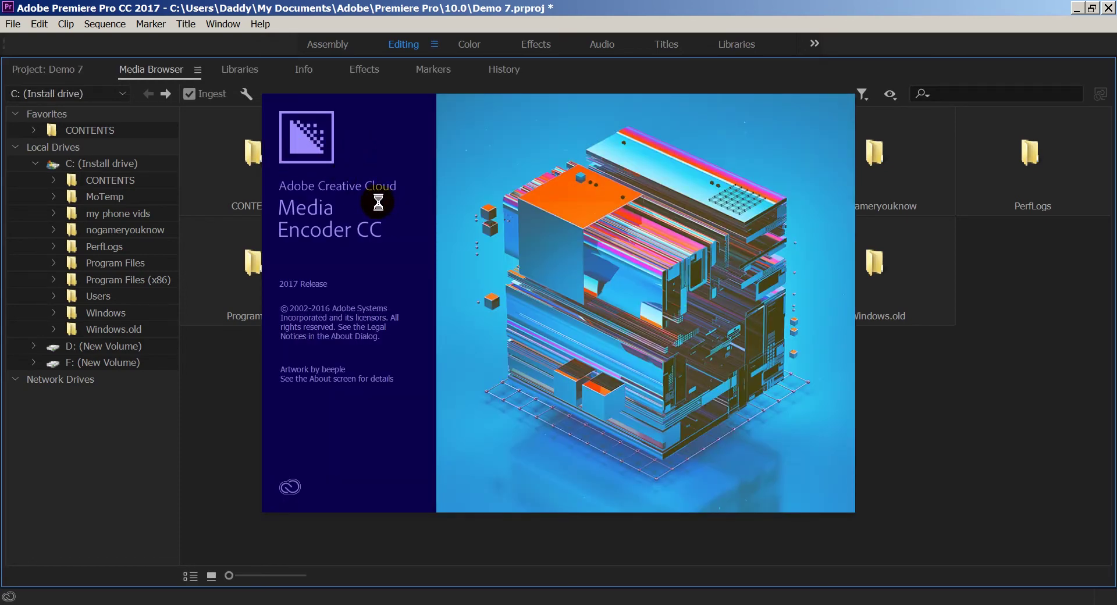
left_click(41, 70)
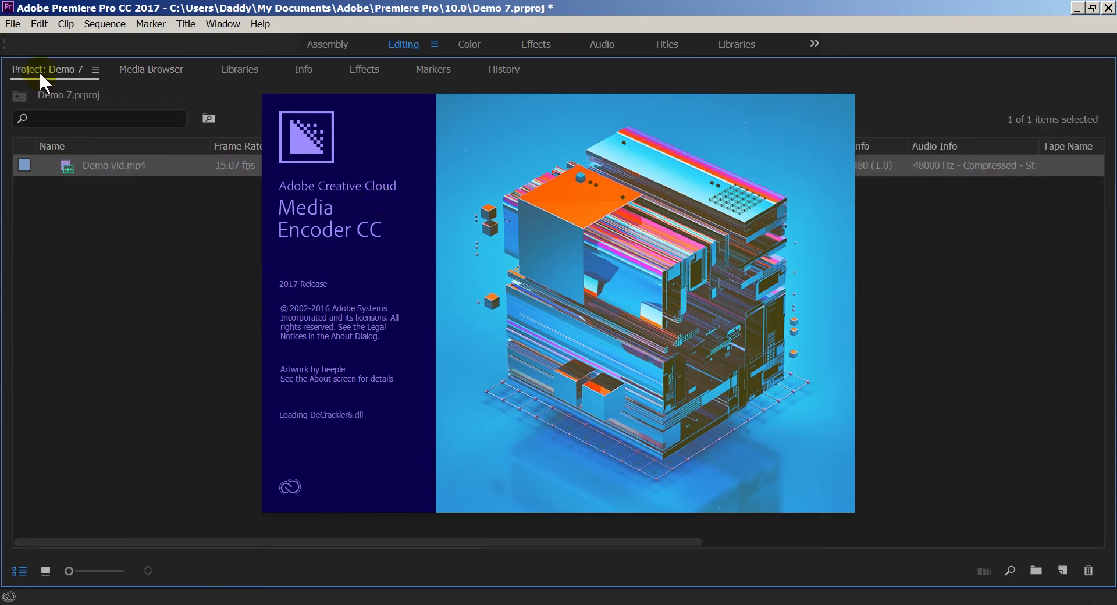
left_click(81, 168)
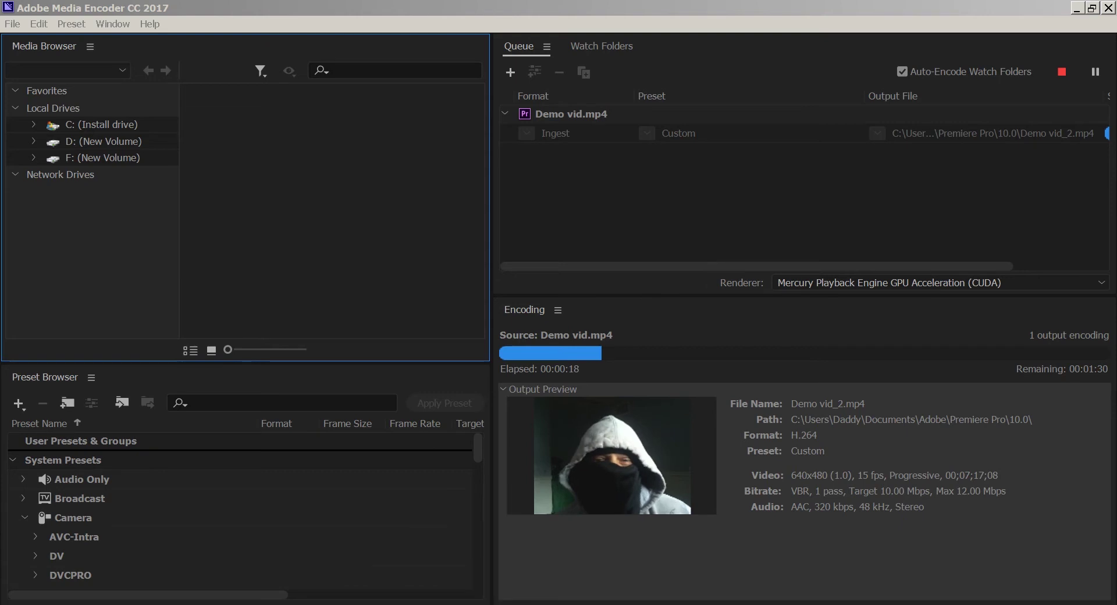
key("alt+Tab")
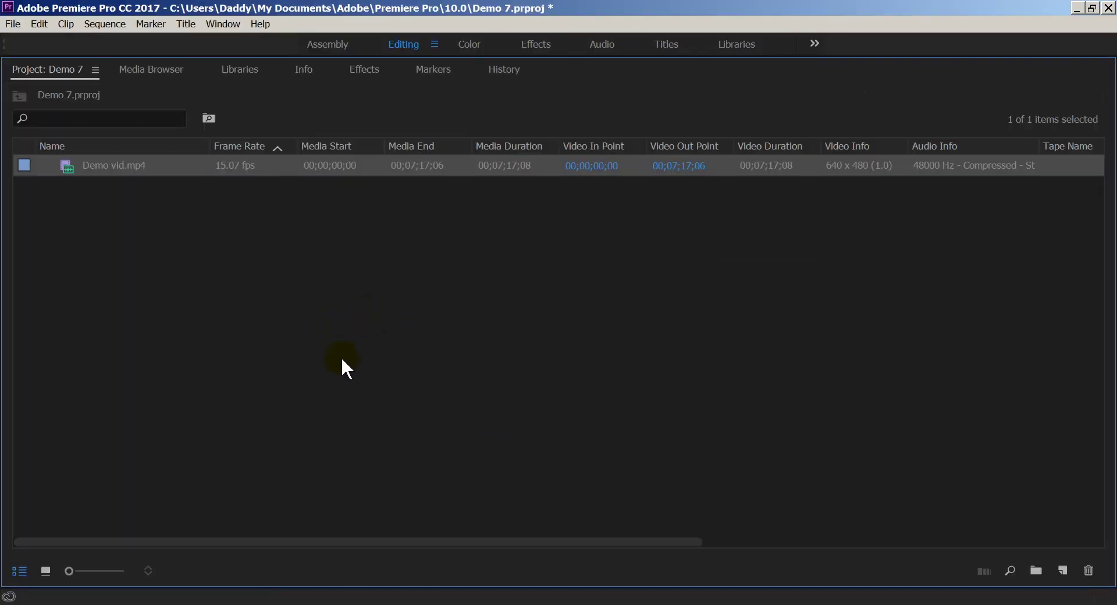
key("grave")
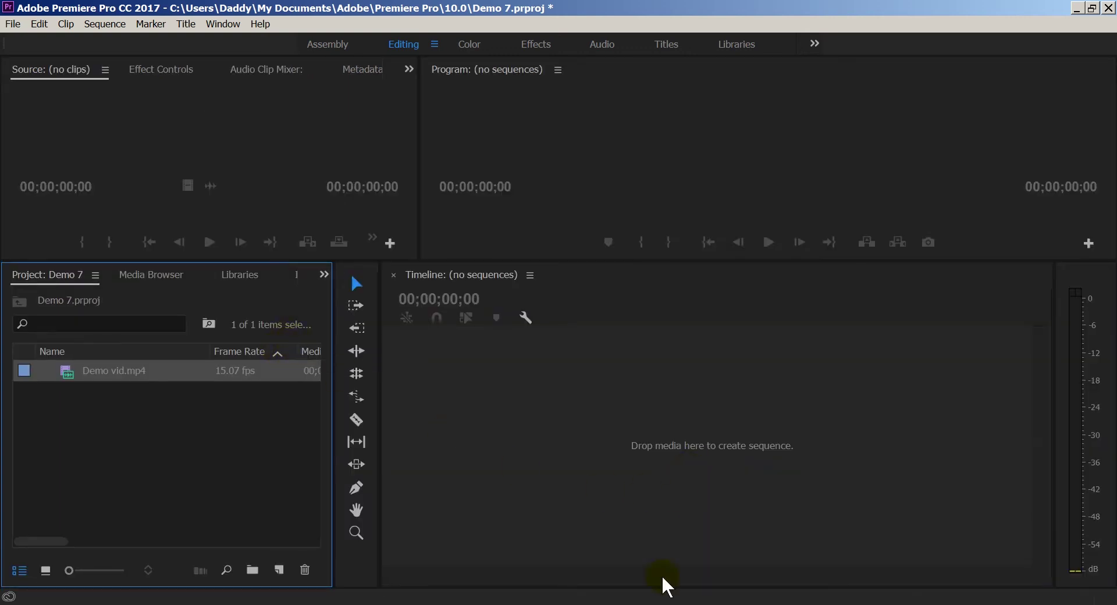
key("alt+Tab")
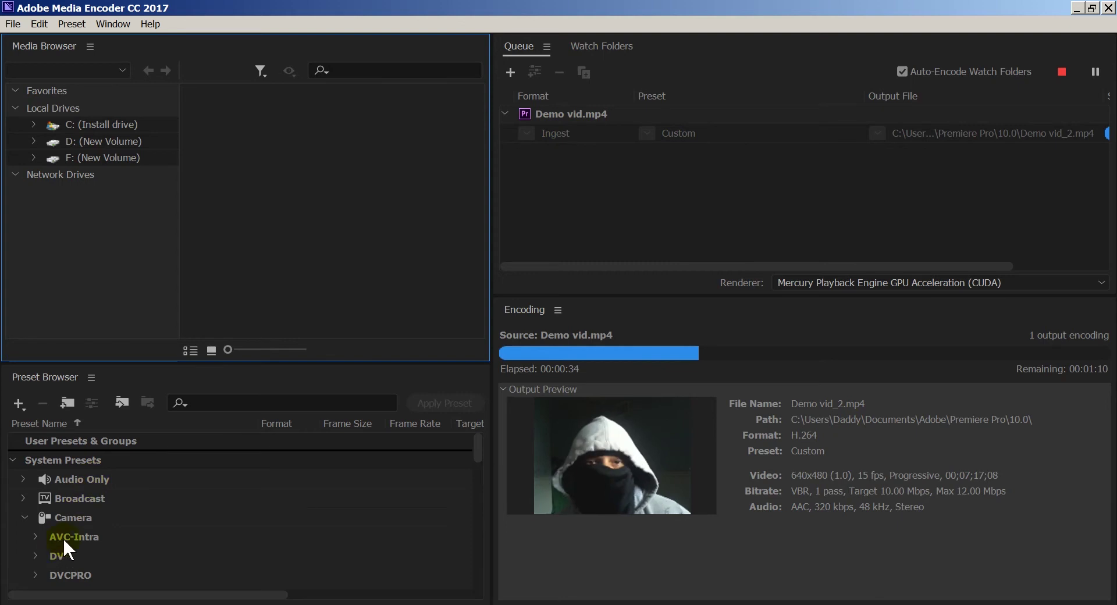
scroll(68, 536, "down", 10)
scroll(78, 533, "down", 2)
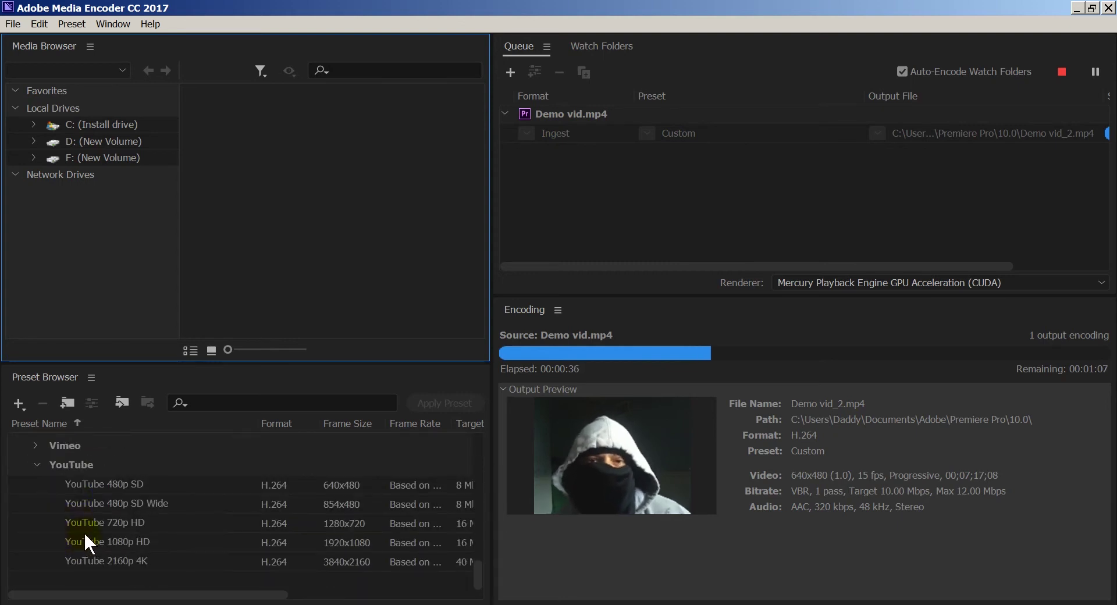
scroll(86, 527, "up", 4)
scroll(90, 526, "down", 3)
scroll(90, 528, "down", 1)
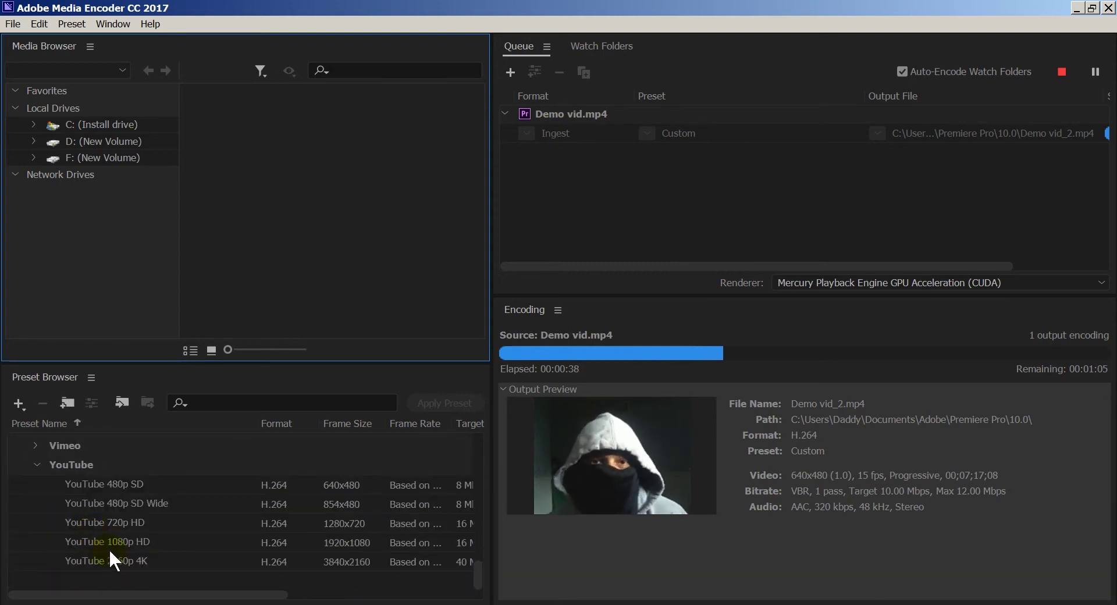
scroll(110, 547, "up", 4)
scroll(112, 546, "down", 3)
scroll(116, 548, "down", 1)
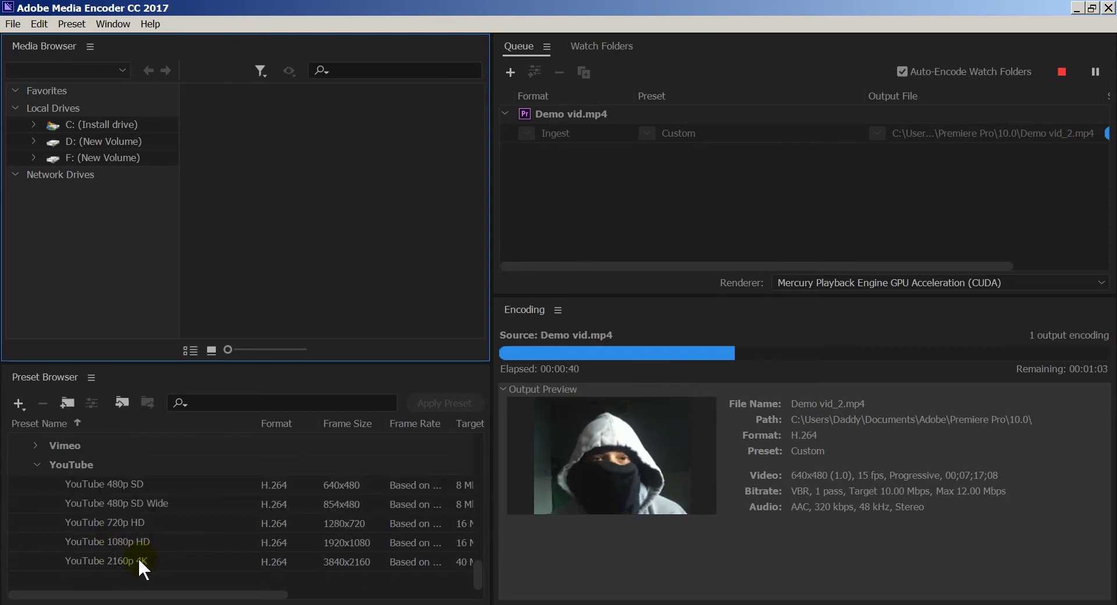
scroll(139, 557, "up", 2)
scroll(139, 554, "up", 12)
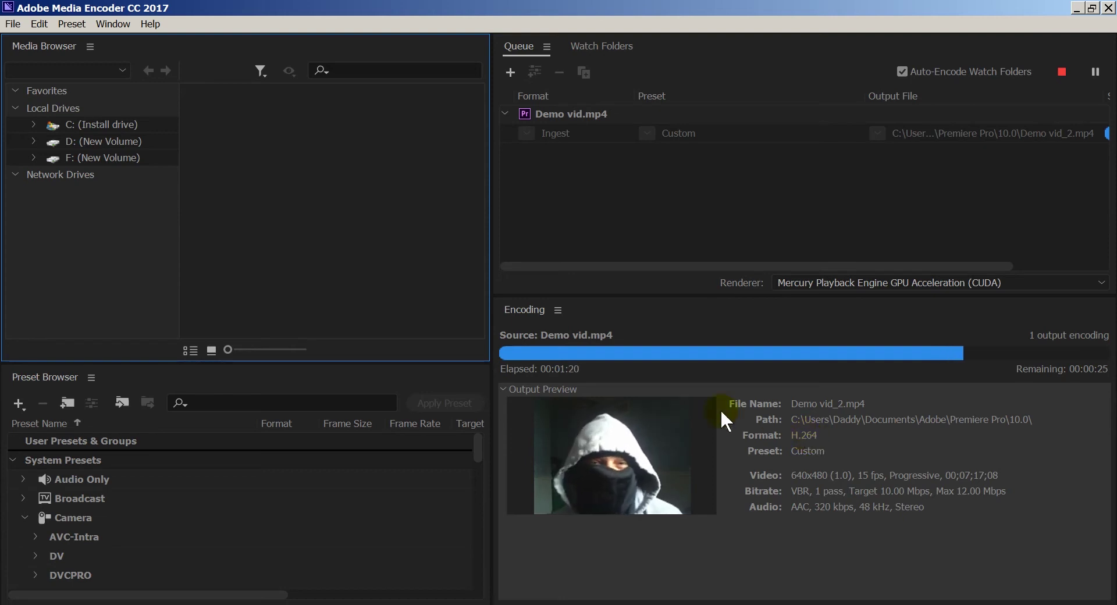
Glance at Premiere Pro, then return to Media Encoder to see the finished Demo vid.mp4 transcode
left_click(559, 599)
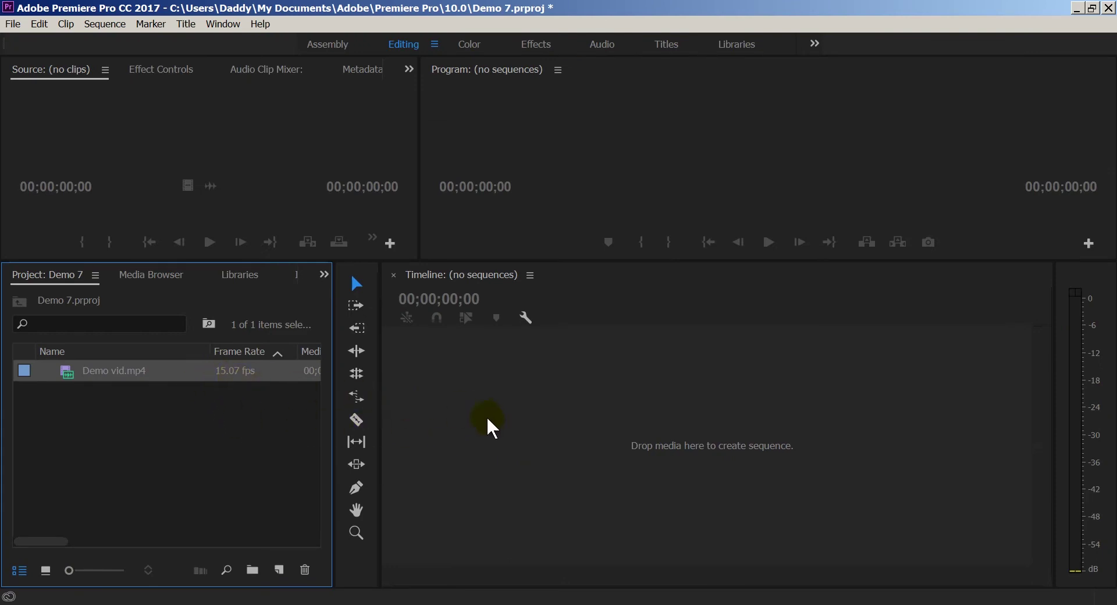
left_click(625, 600)
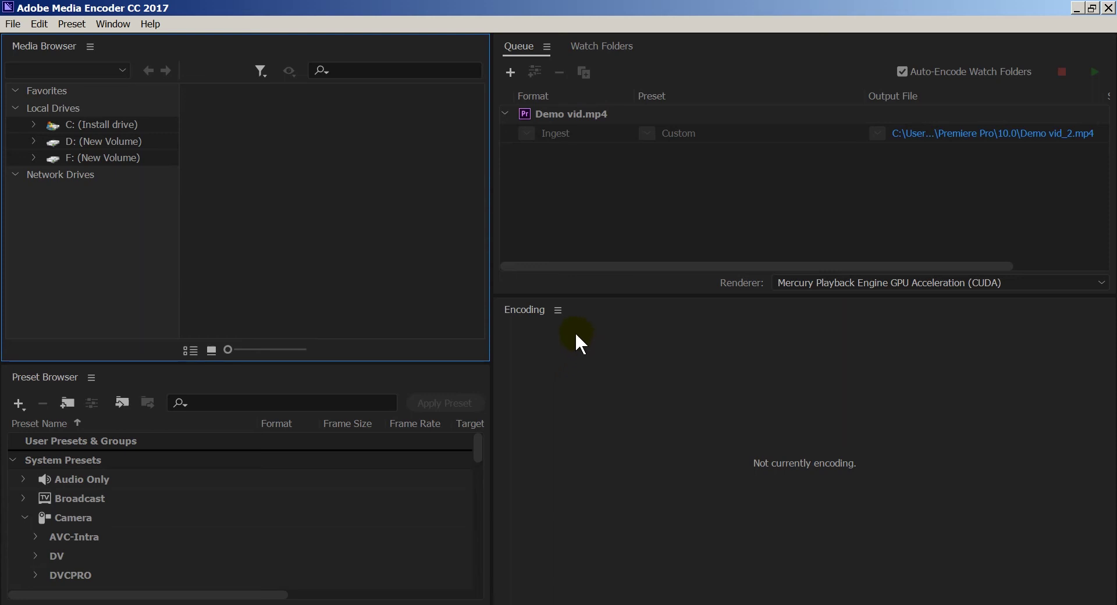
Drag the Encoding panel aside in Media Encoder, then return to Premiere Pro with Alt+Tab
left_click_drag(504, 317, 485, 366)
left_click_drag(499, 374, 471, 375)
left_click_drag(477, 382, 476, 382)
key("alt+Tab")
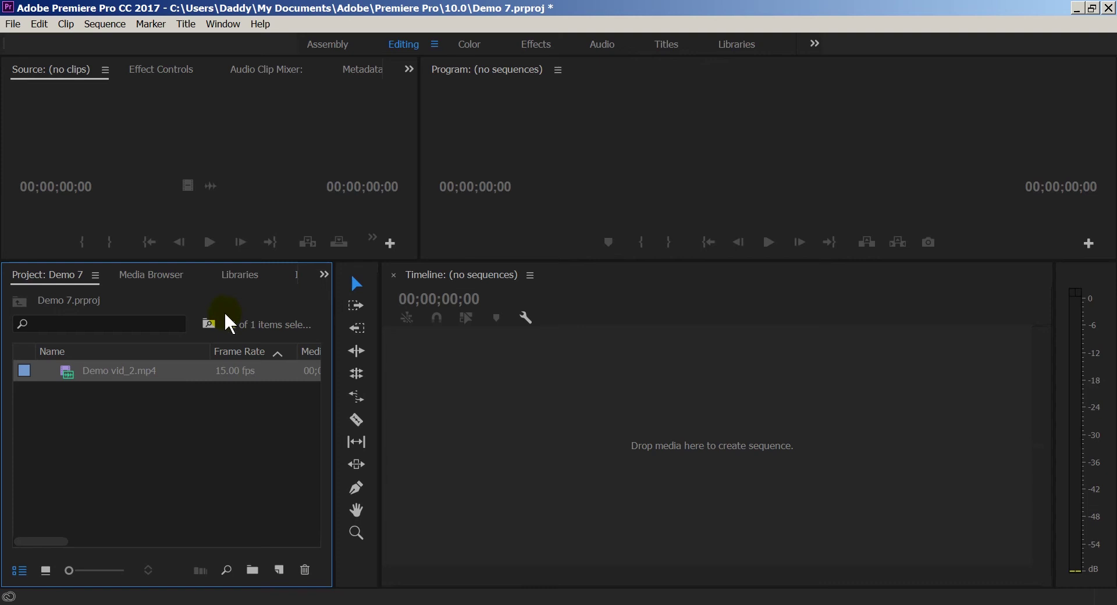
left_click(160, 279)
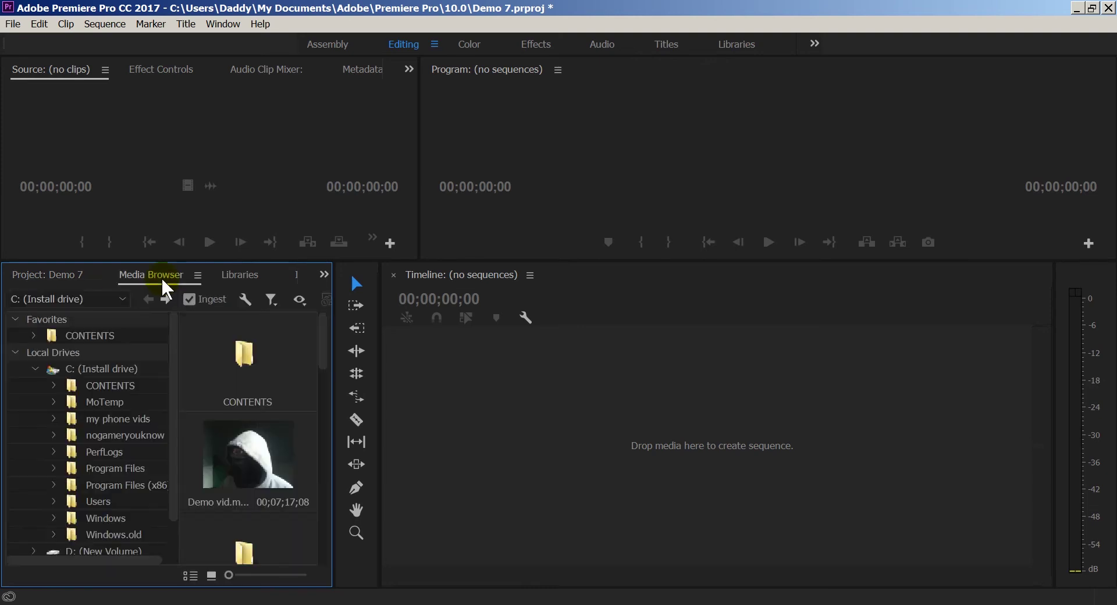
left_click(245, 299)
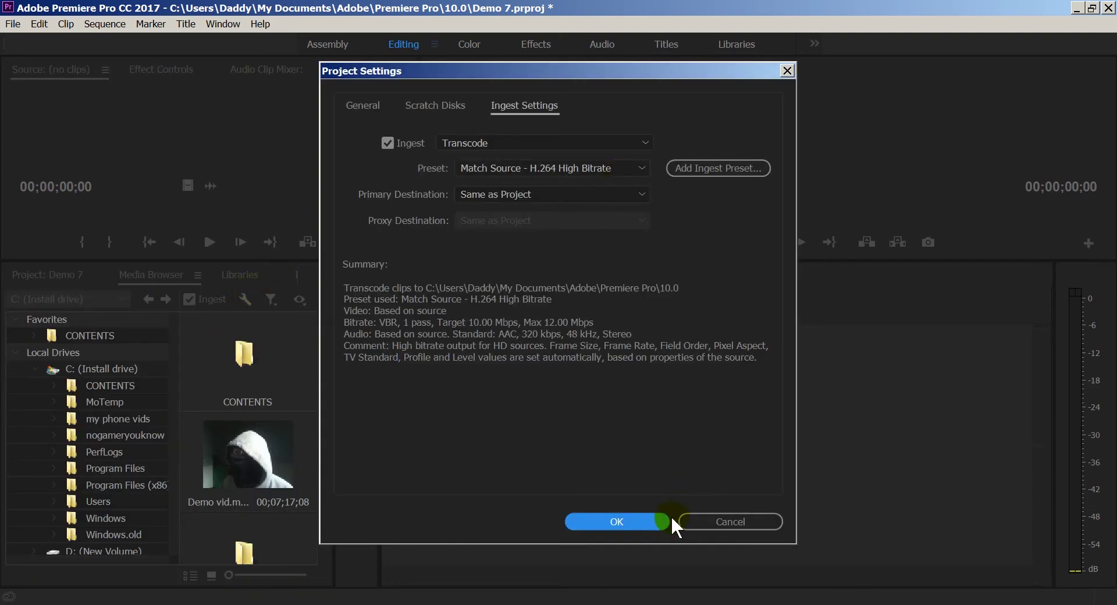
left_click(697, 521)
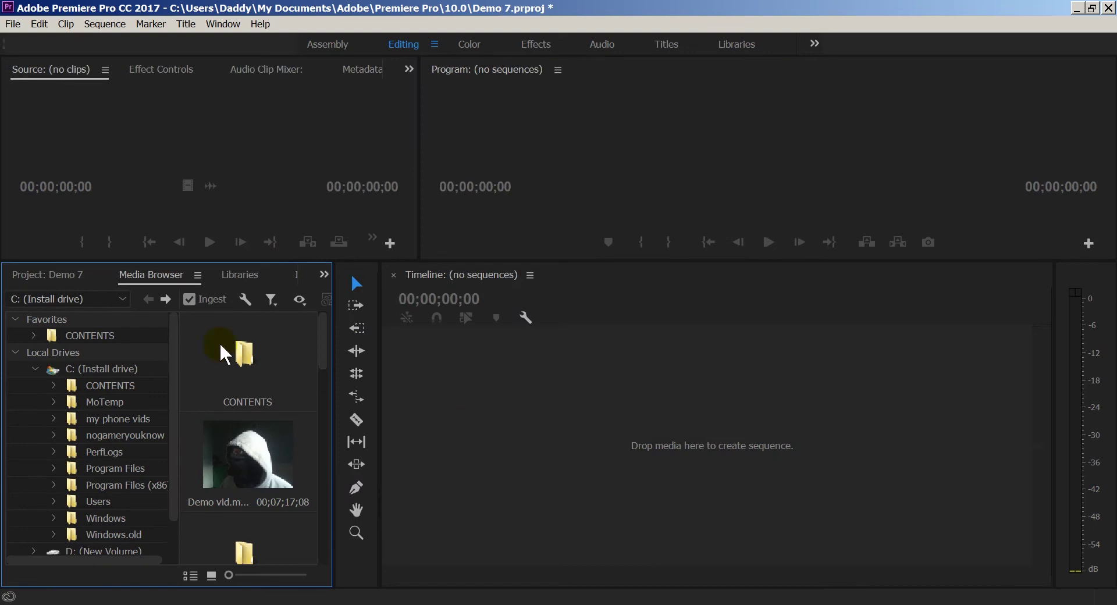
left_click(50, 277)
left_click_drag(75, 375, 497, 398)
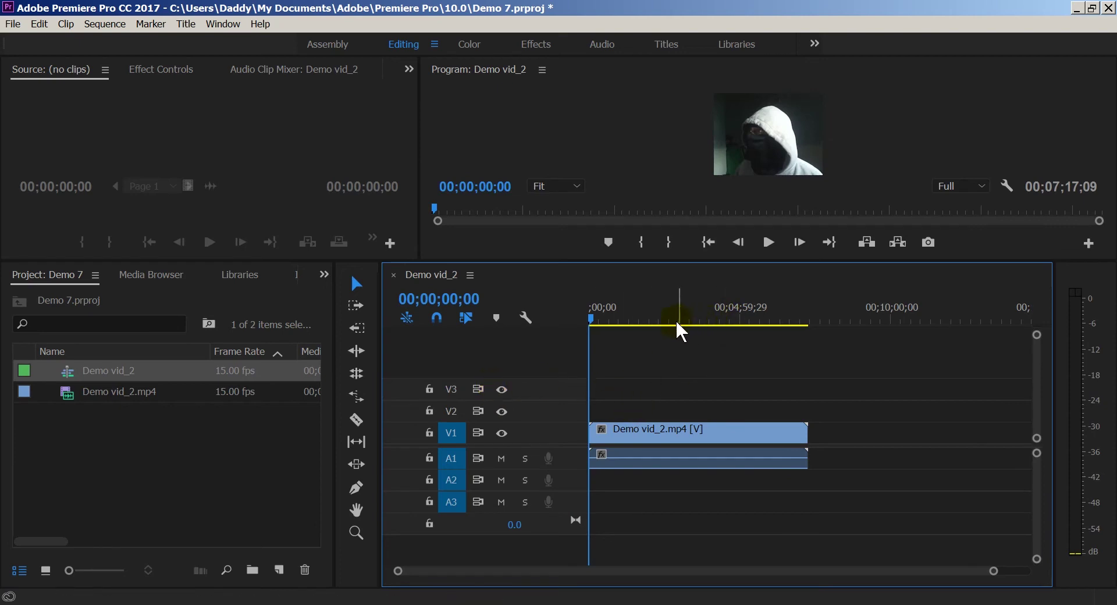
mouse_move(591, 323)
left_mouse_down()
mouse_move(604, 317)
mouse_move(589, 318)
left_mouse_up()
left_click(769, 242)
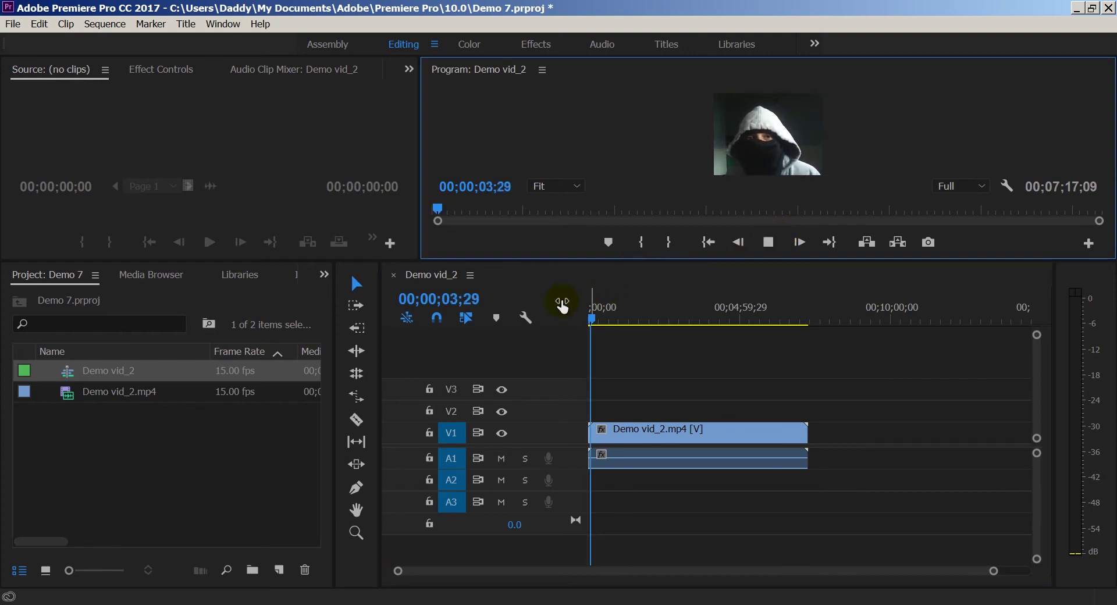
left_click(769, 249)
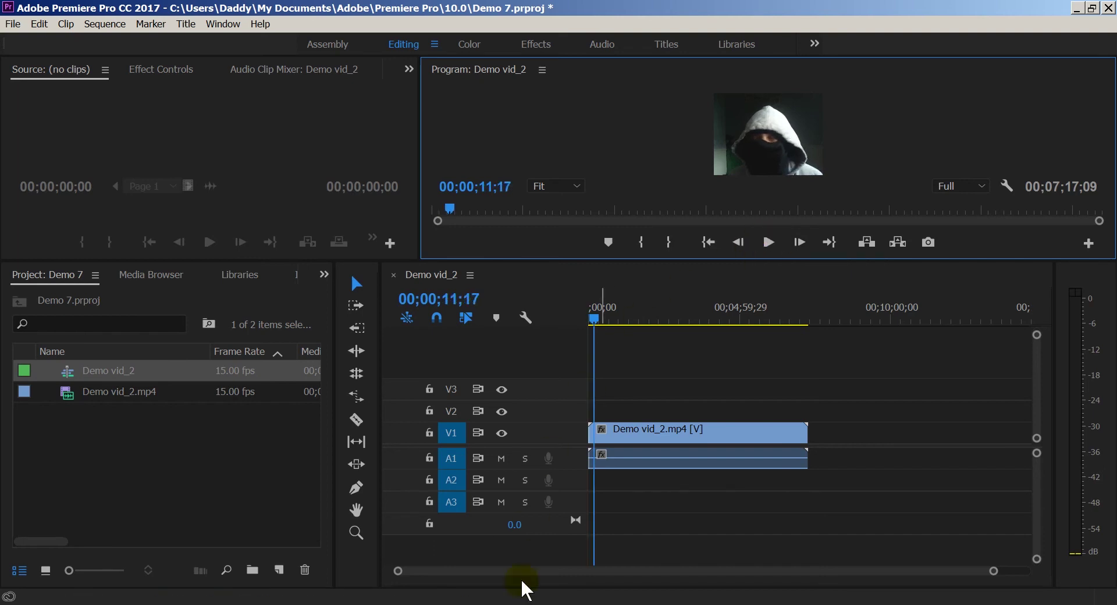
left_click(524, 604)
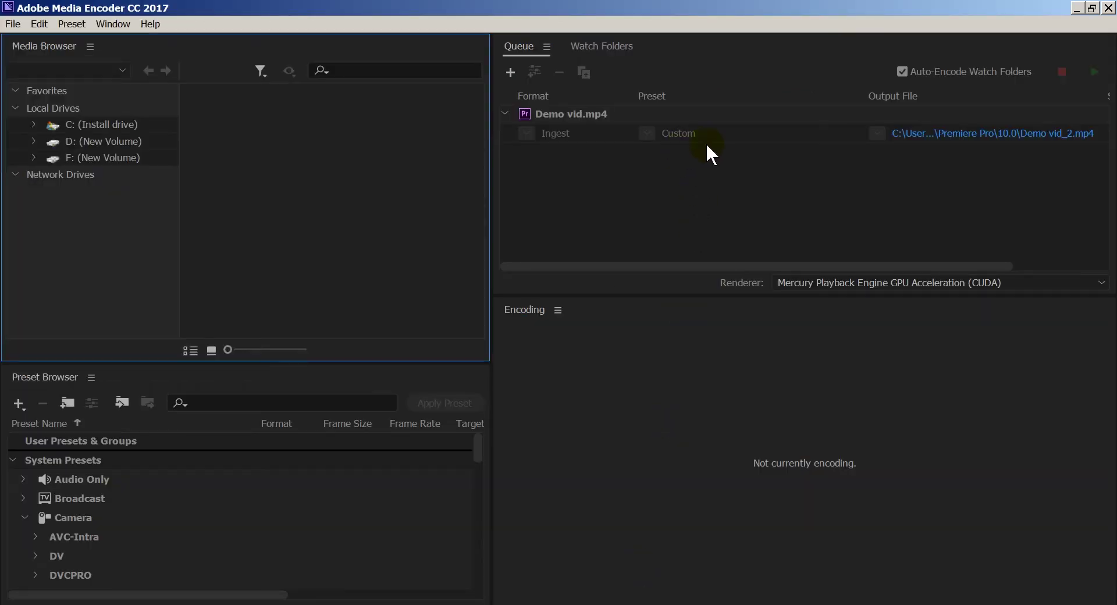
Confirm the Demo vid.mp4 Ingest job shows Done in the Queue, then return to Premiere Pro
left_click(528, 132)
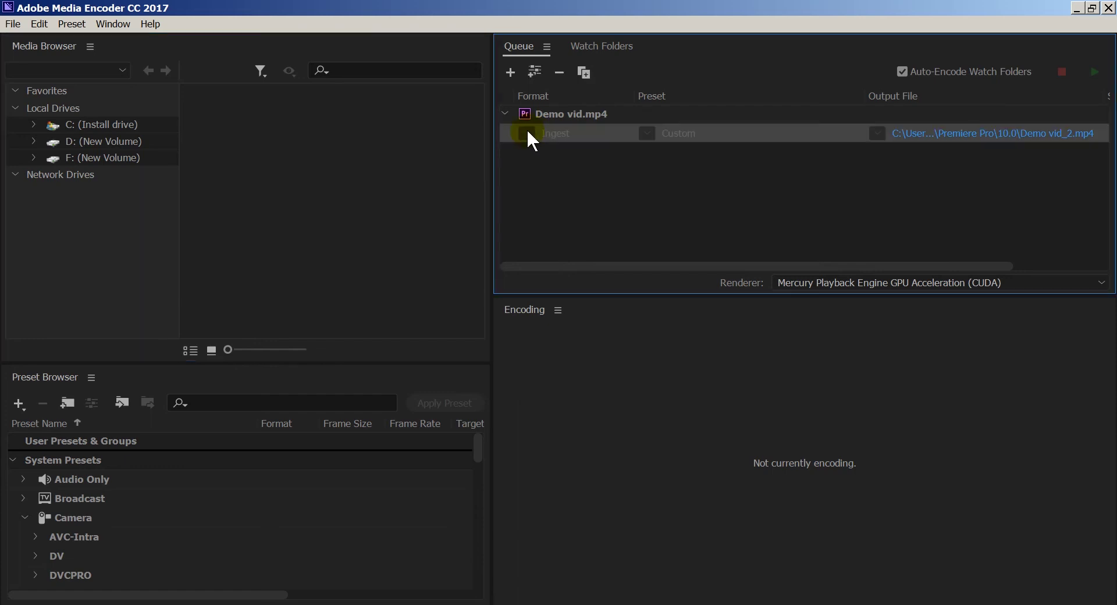
left_click(506, 111)
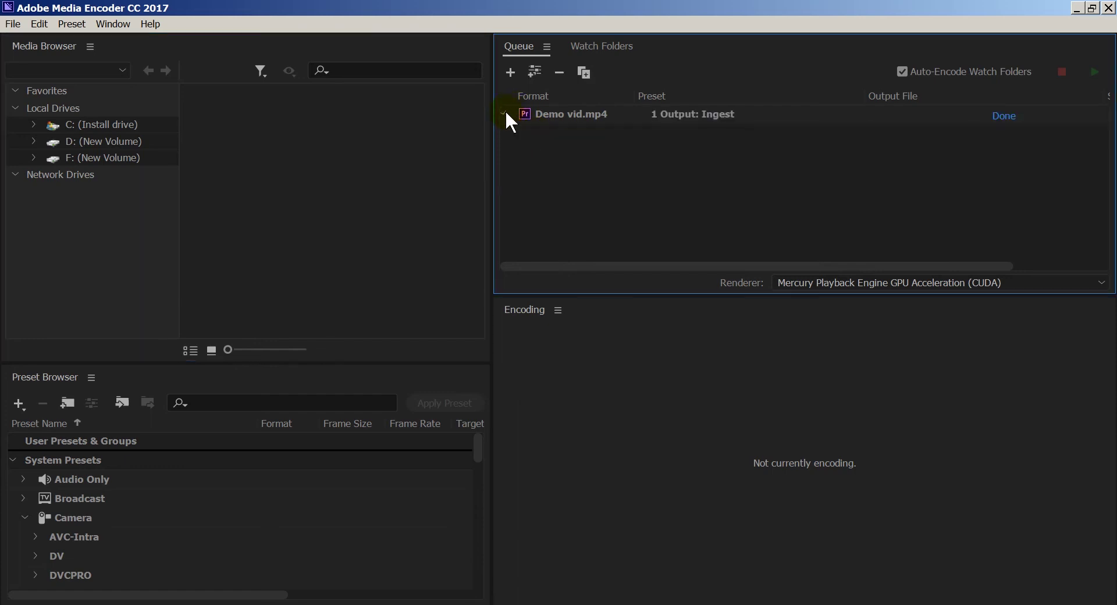
left_click(505, 111)
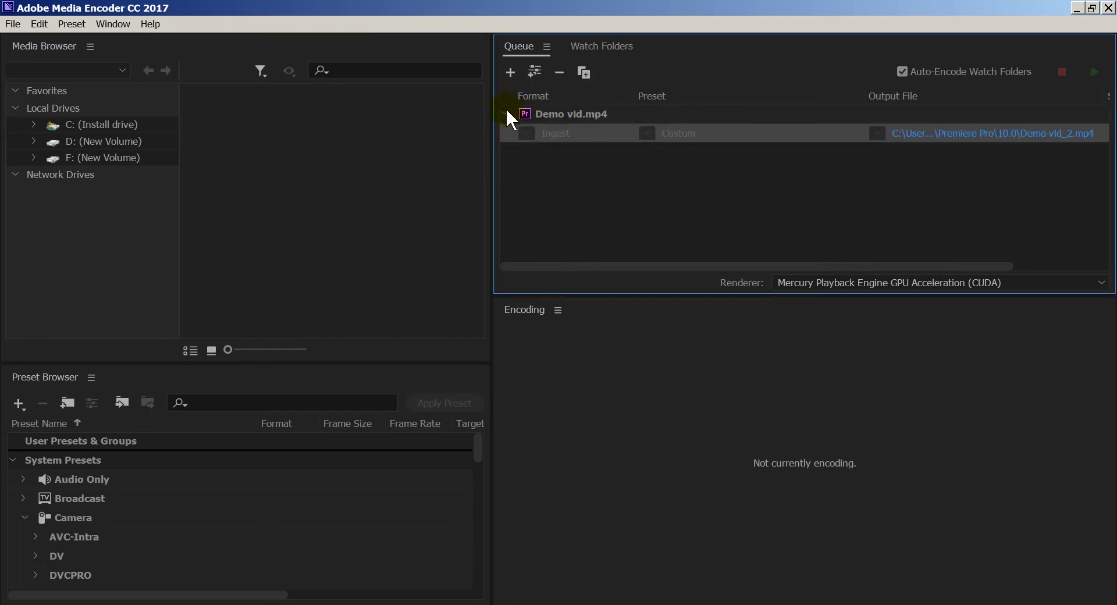
left_click(505, 109)
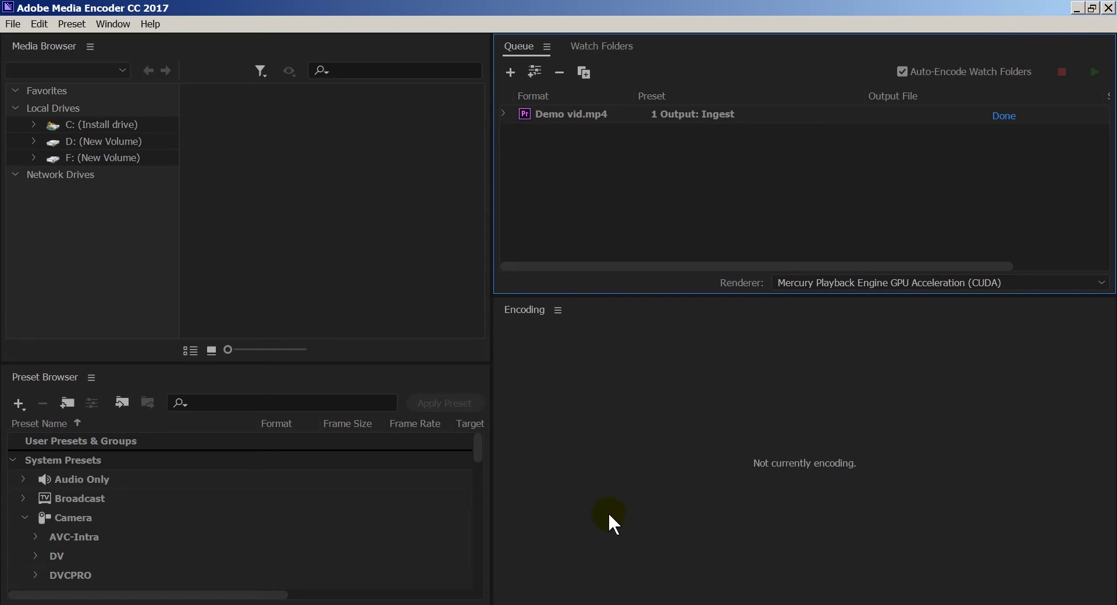
key("alt+Tab")
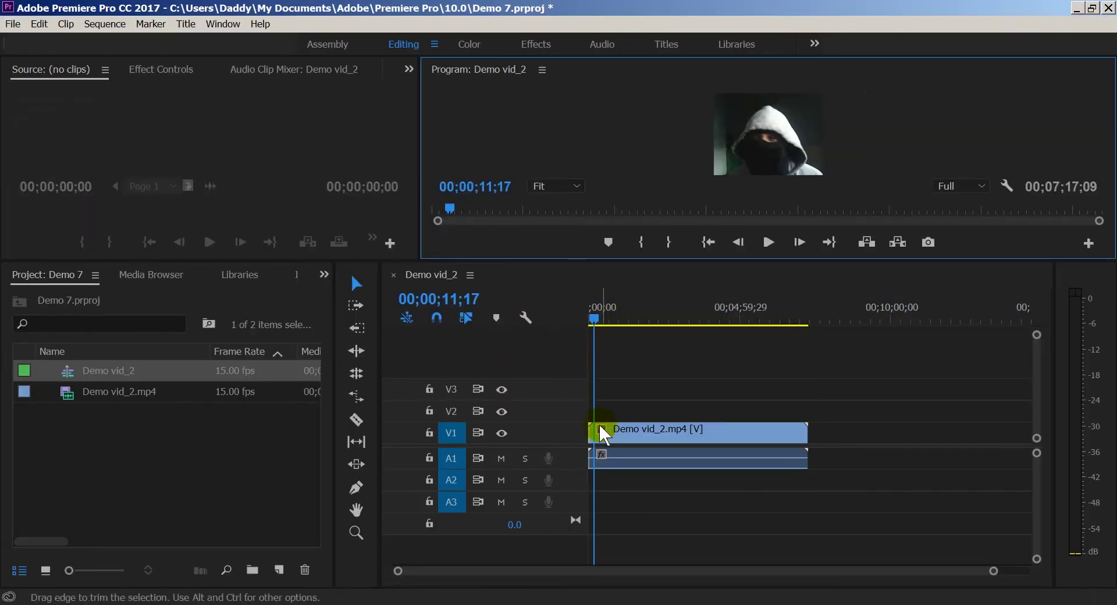
Delete Demo vid_2.mp4 from V1, re-add it and undo, leaving the Demo vid_2 sequence empty
left_click(612, 435)
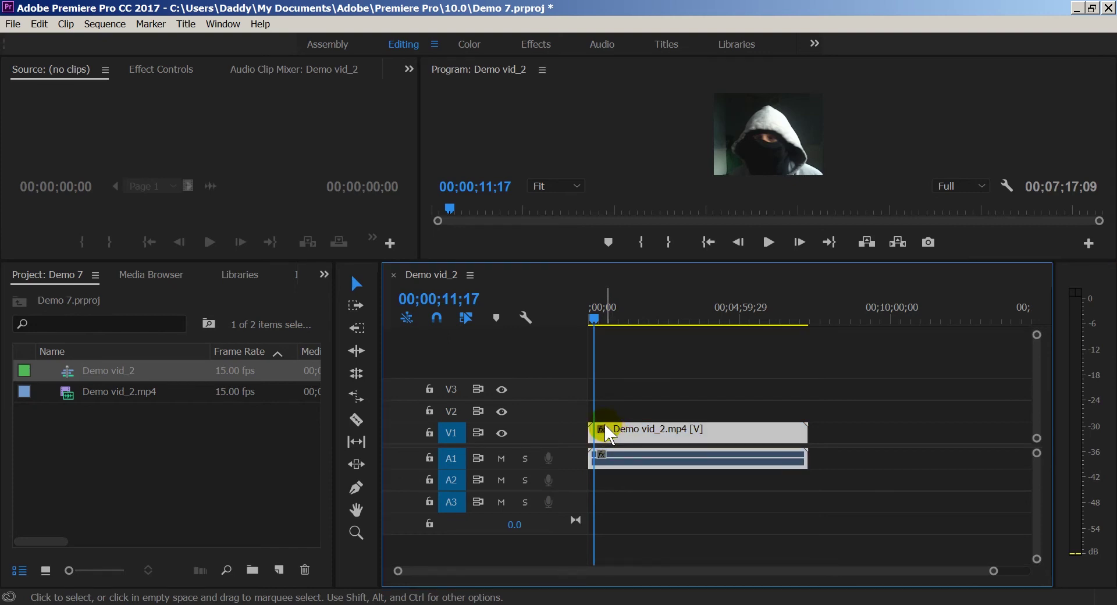
key("Delete")
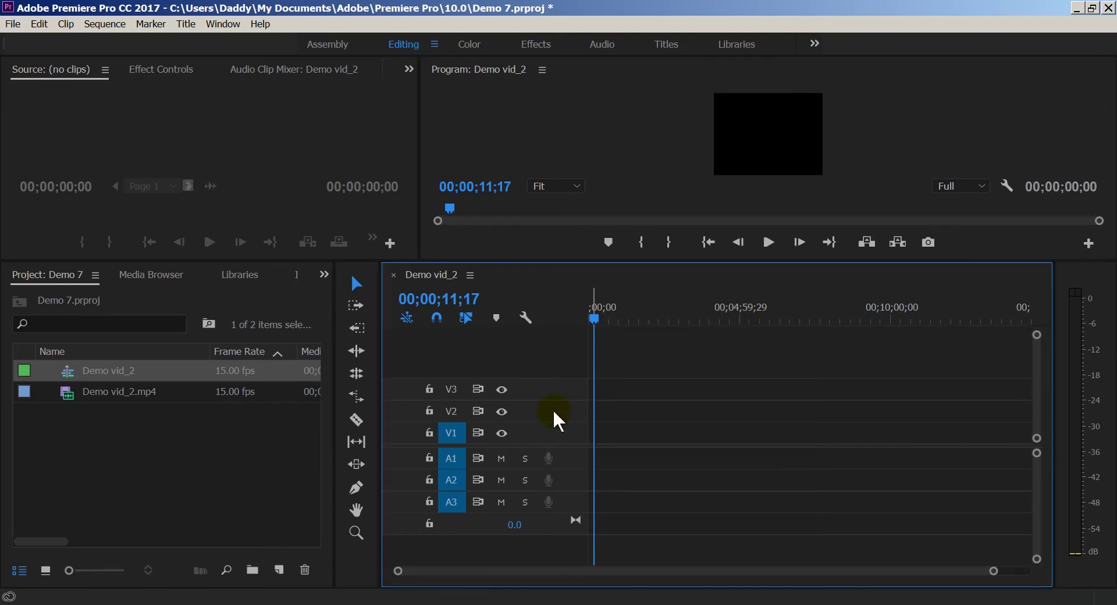
left_click(75, 391)
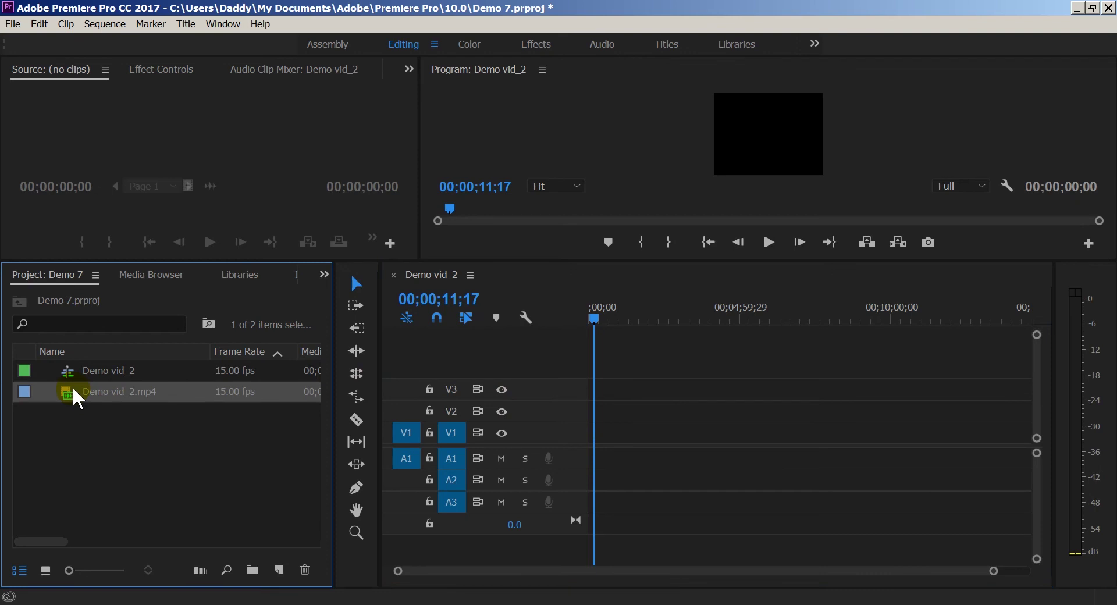
left_click_drag(74, 390, 591, 399)
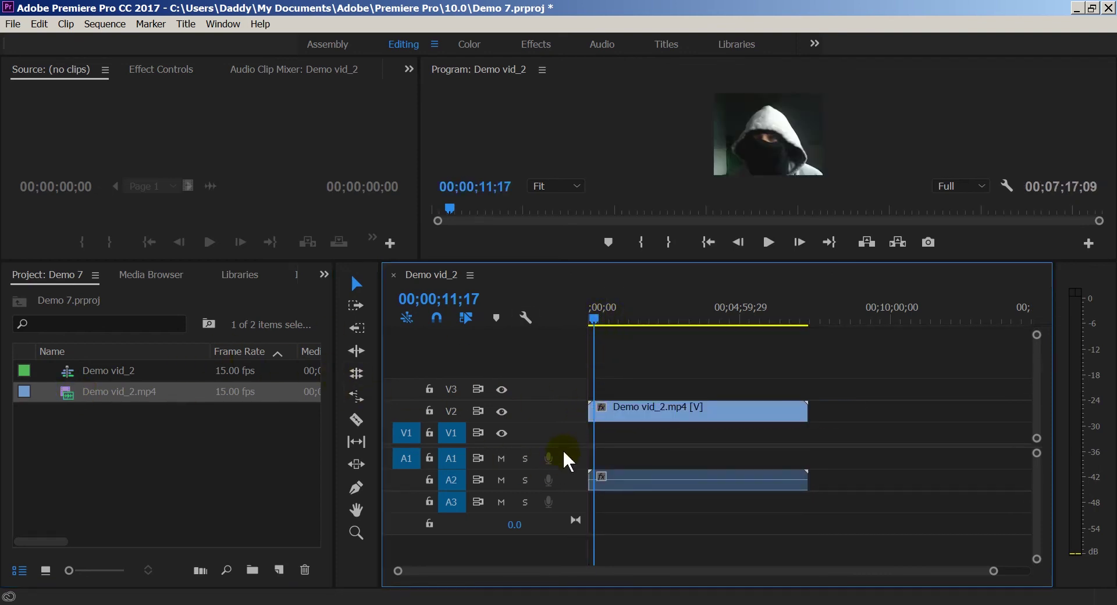
key("ctrl+z")
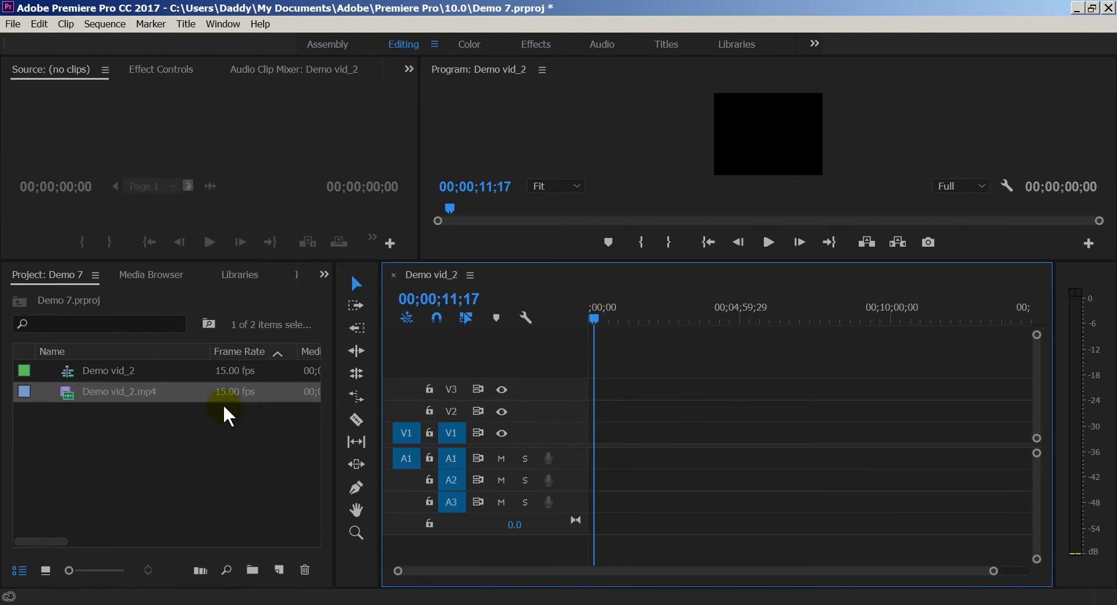
left_click(89, 370)
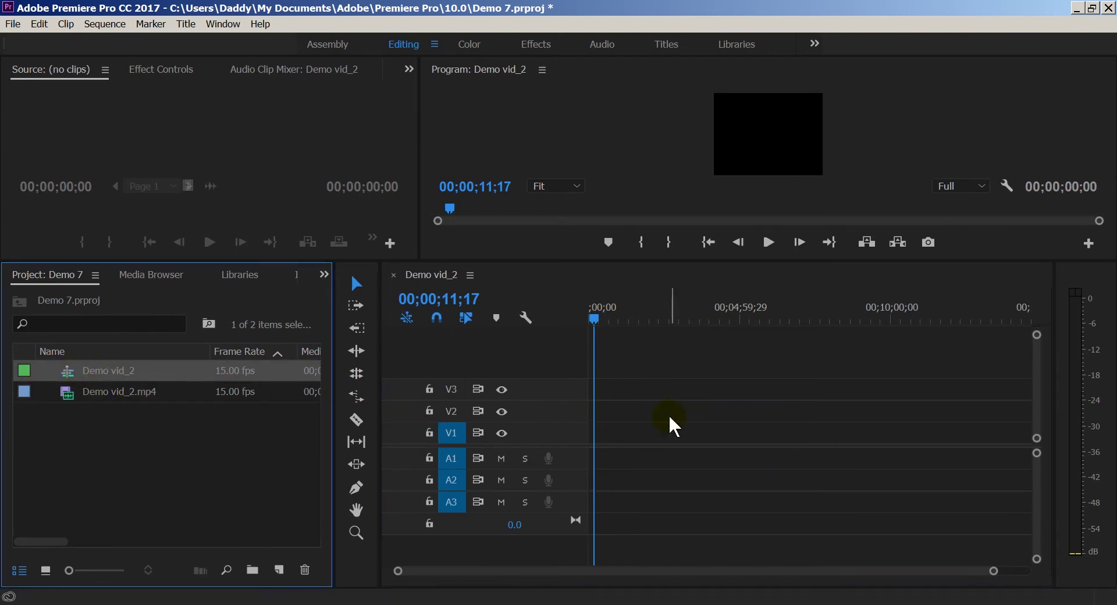
left_click_drag(70, 369, 105, 370)
Import Demo vid.mp4 from the Media Browser into the Demo 7 project bin
left_click(151, 274)
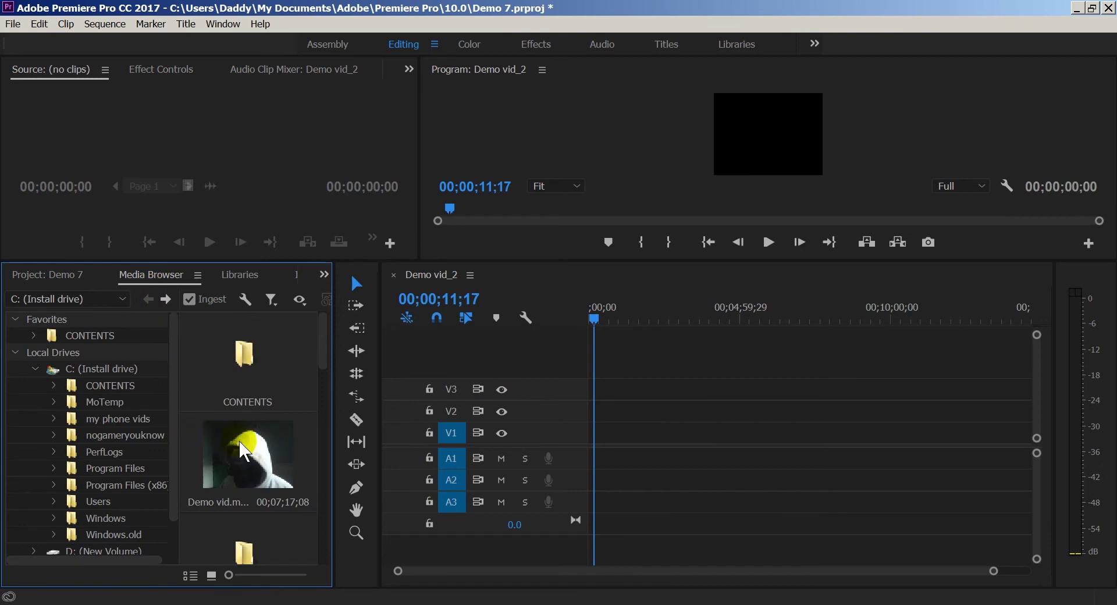
right_click(250, 445)
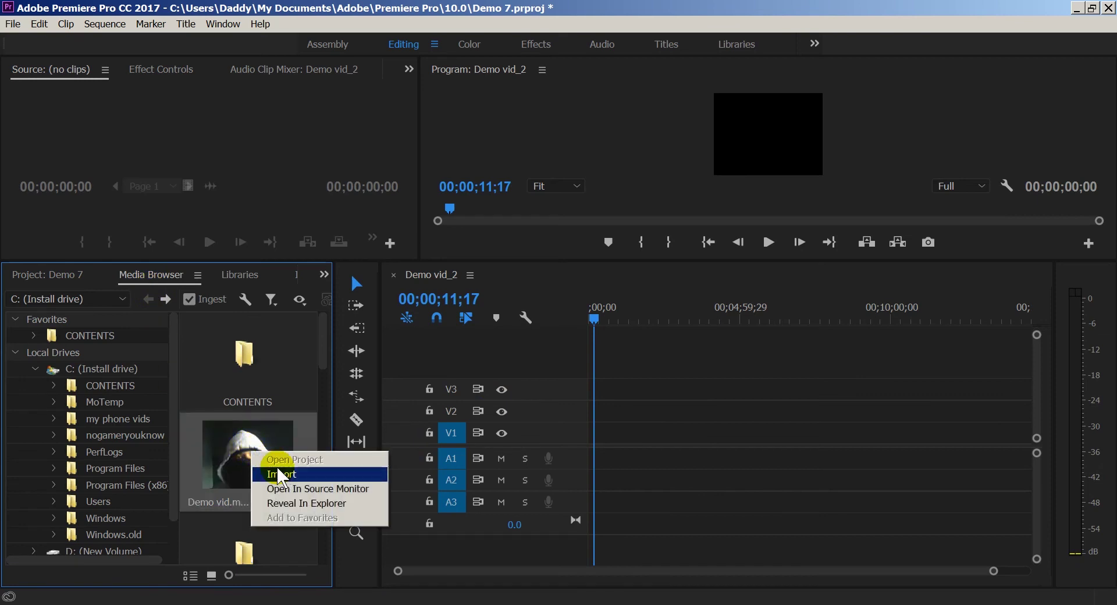
left_click(188, 294)
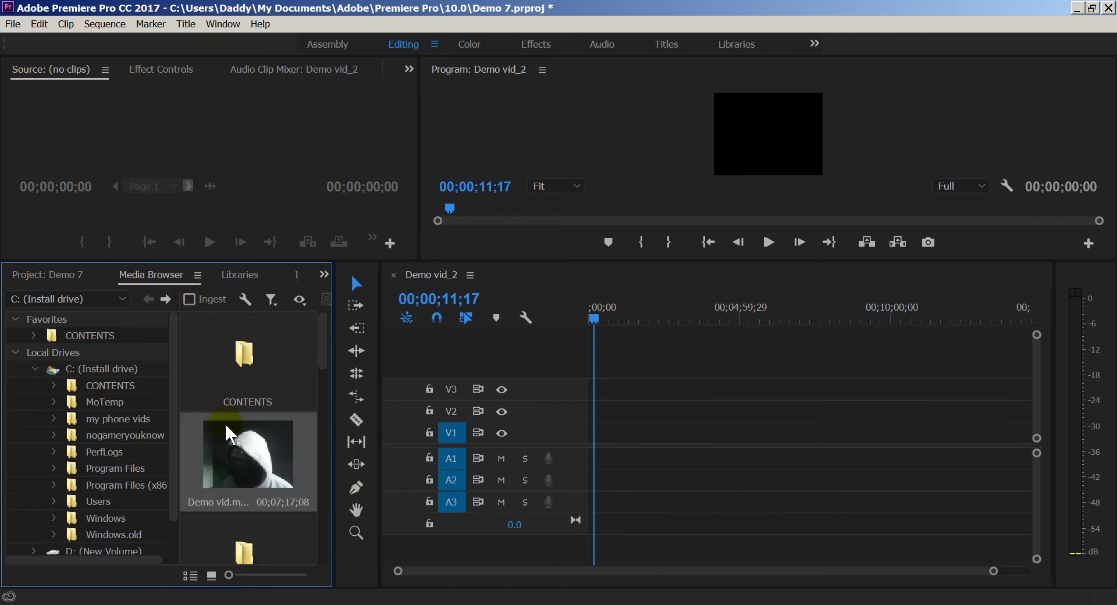
right_click(248, 456)
left_click(277, 480)
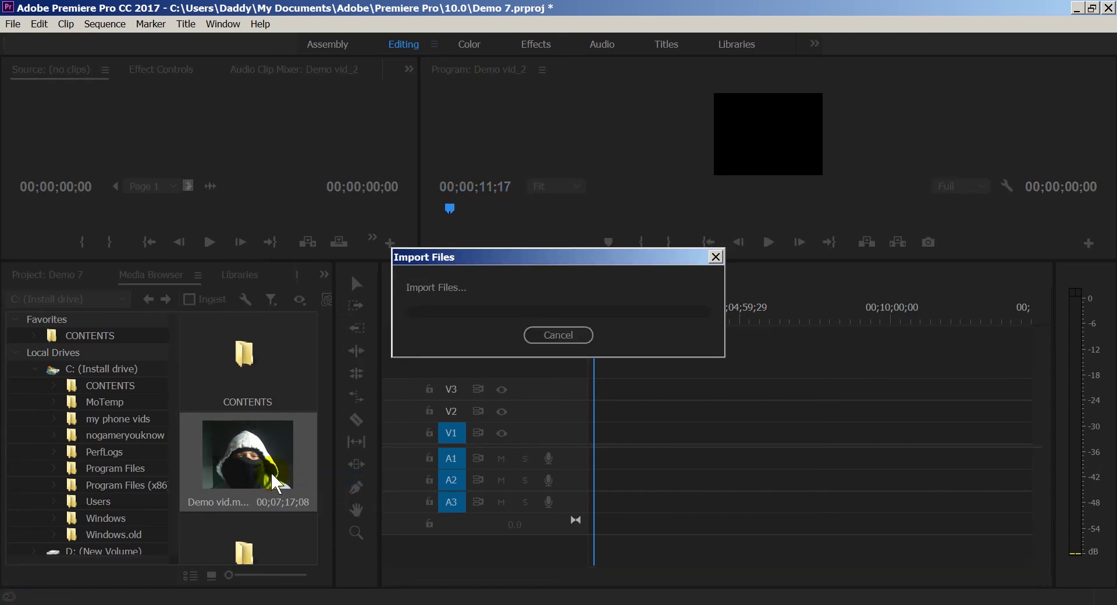
left_click(60, 277)
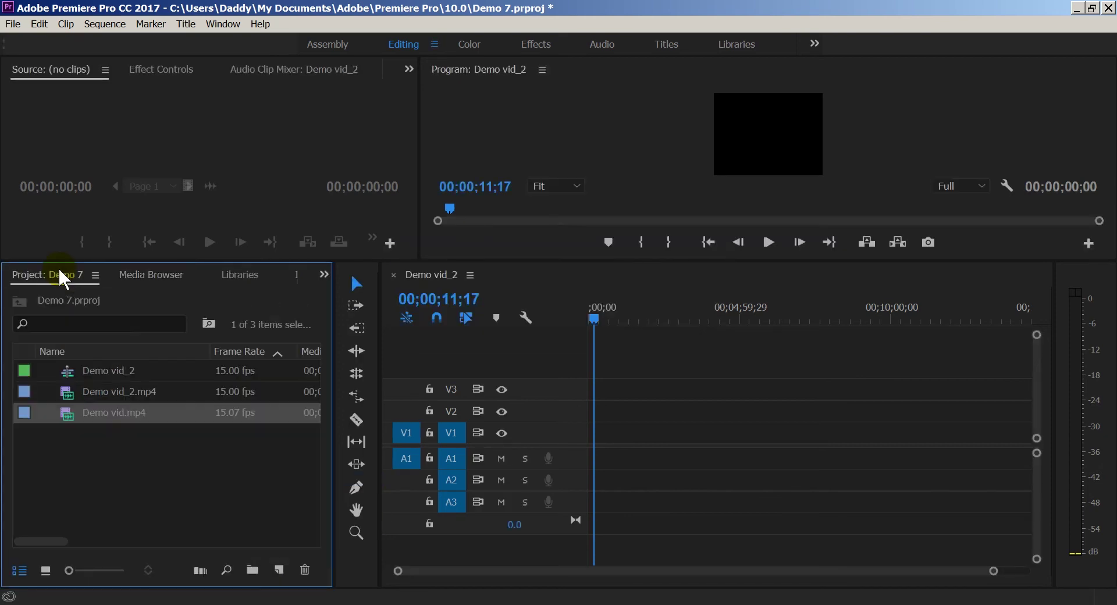
Drop Demo vid.mp4 onto the timeline and change the sequence to match its 15.07 fps settings
left_click_drag(65, 408, 597, 420)
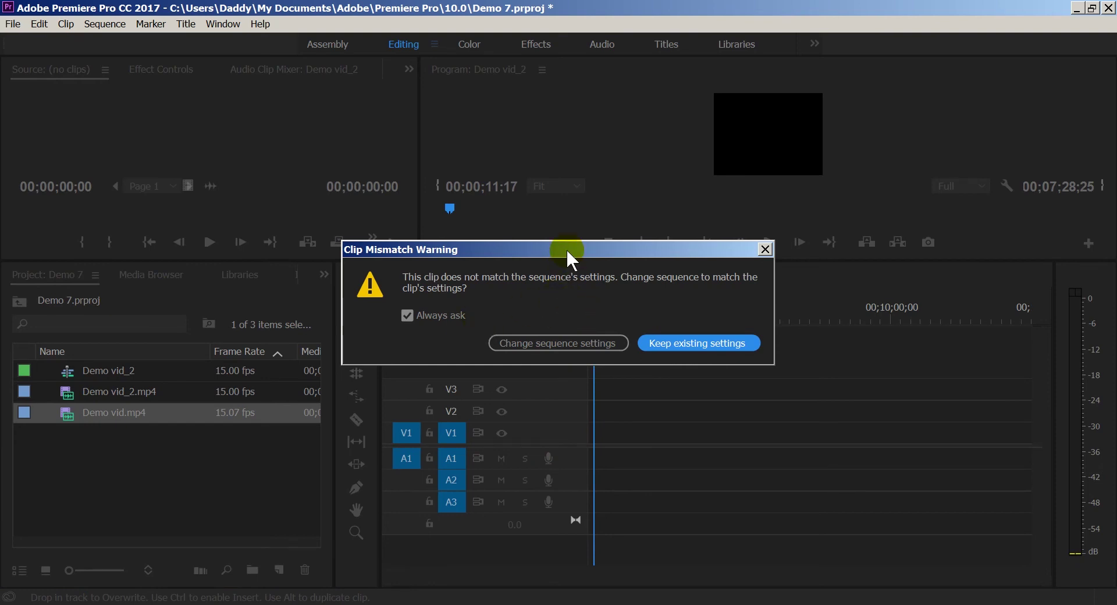
left_click_drag(568, 251, 643, 259)
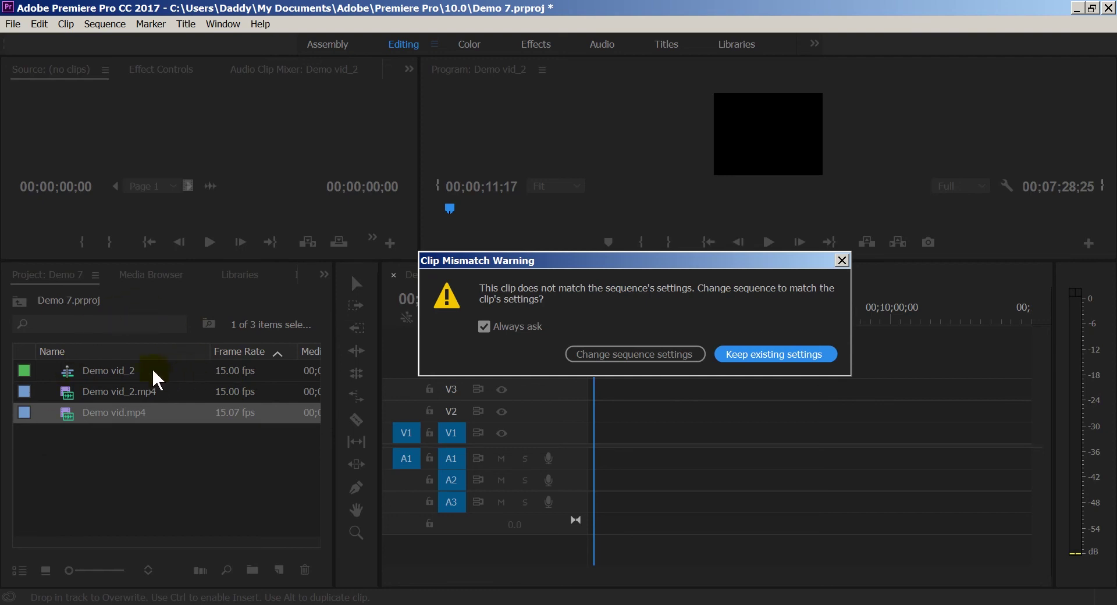
left_click(619, 354)
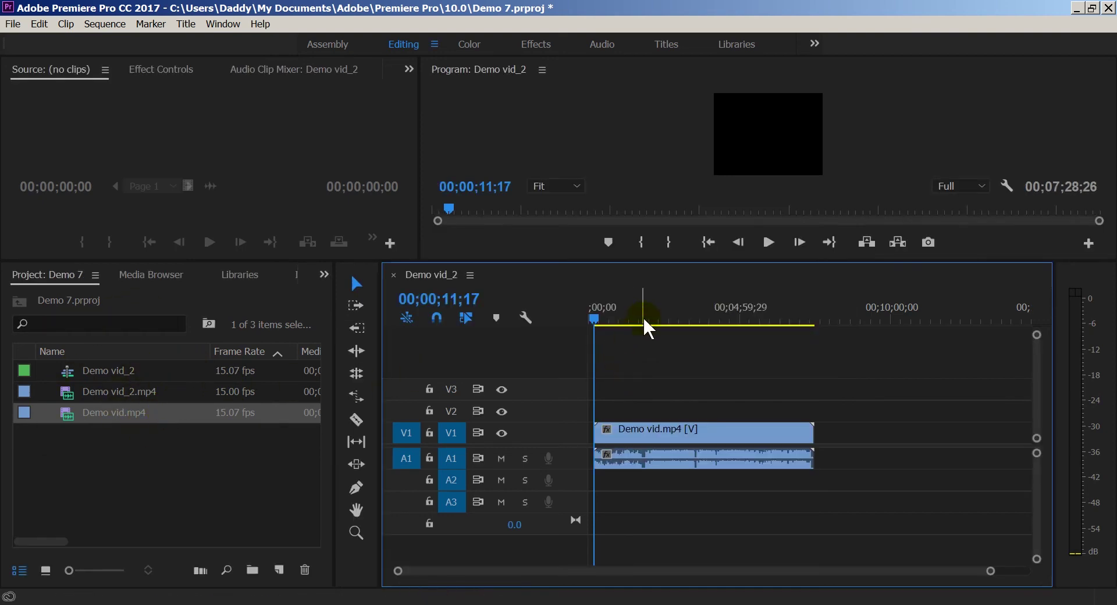
left_click(770, 242)
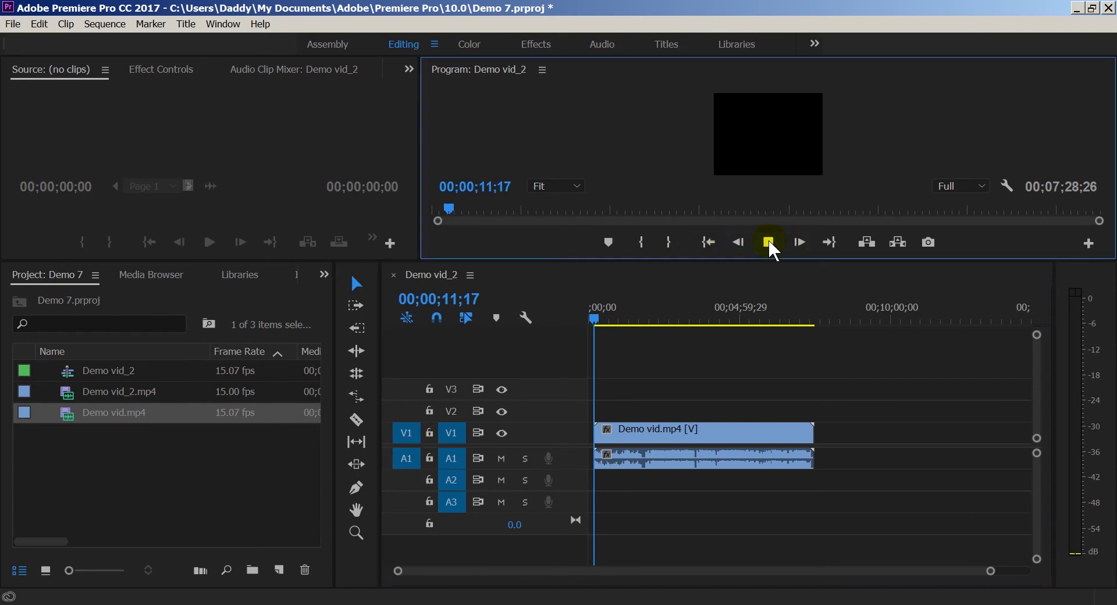
left_click(770, 242)
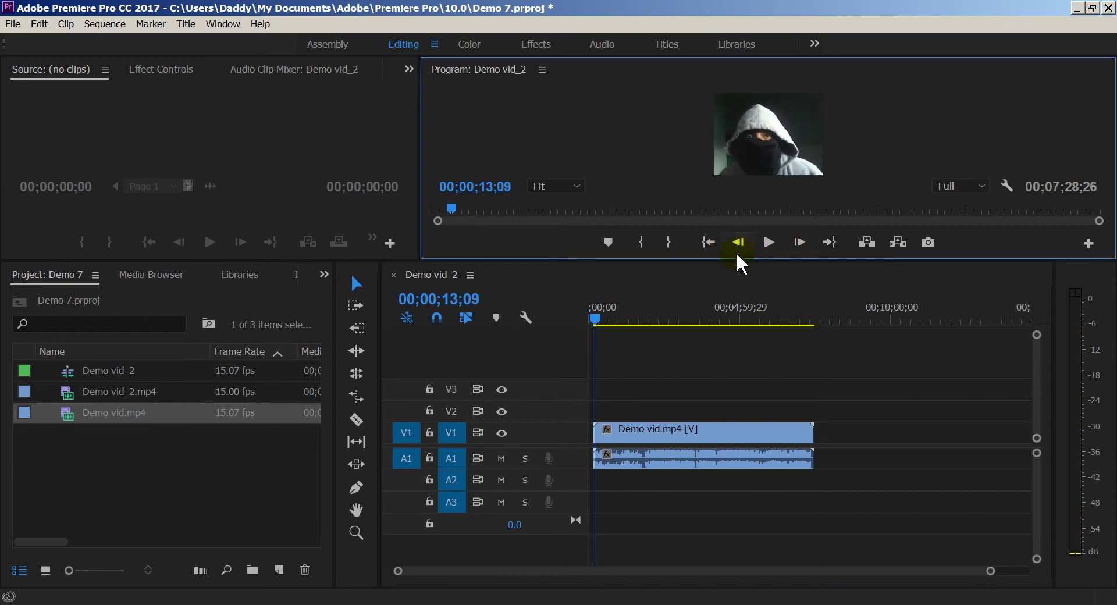
left_click_drag(599, 320, 553, 313)
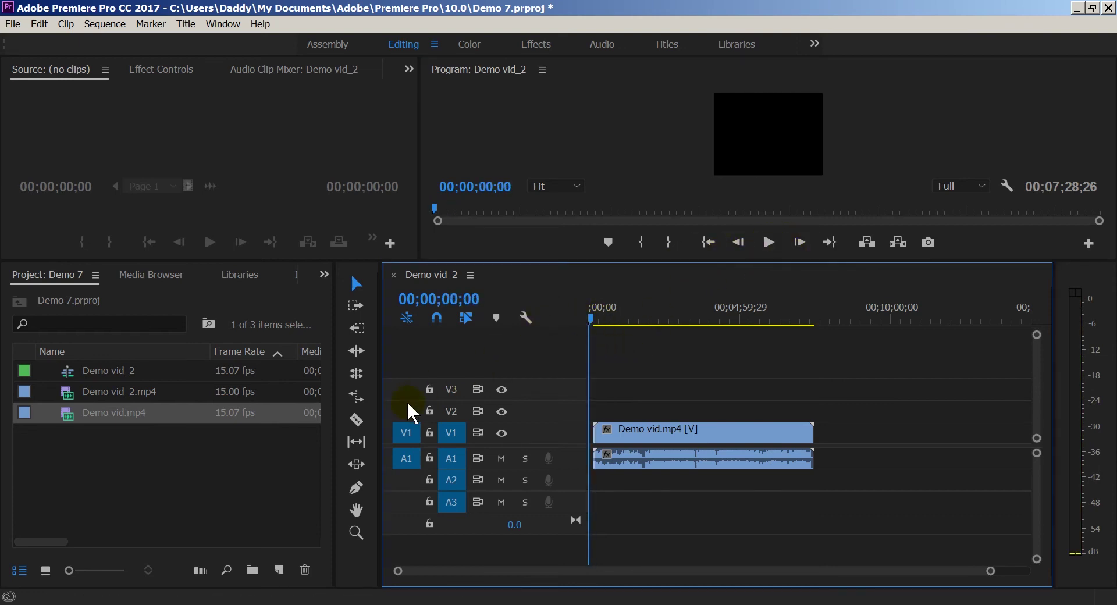
left_click(146, 395)
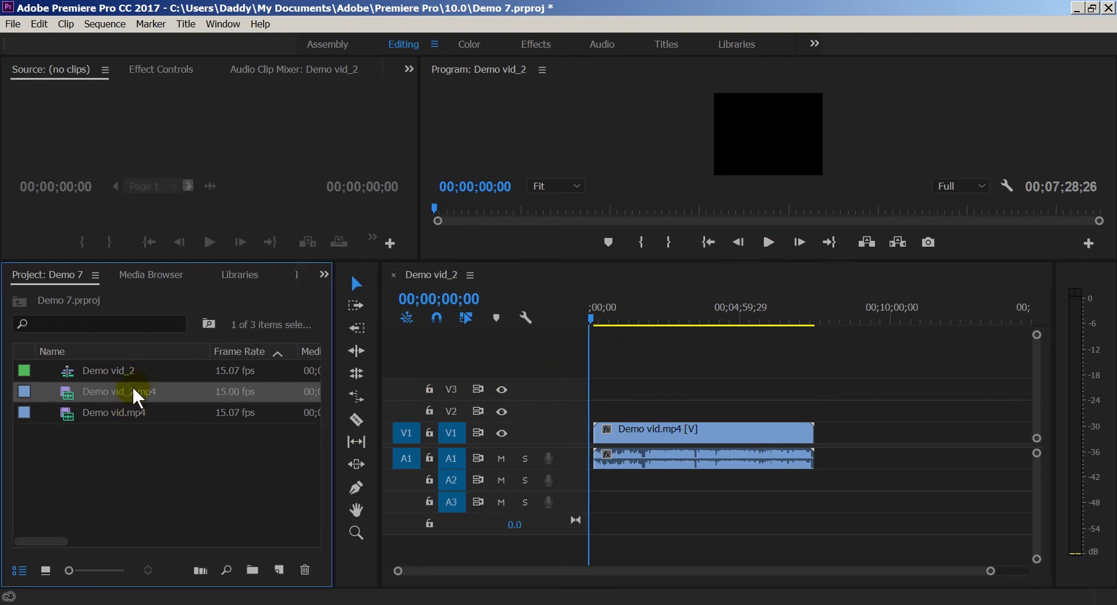
left_click(128, 368)
left_click(133, 392)
left_click(135, 411)
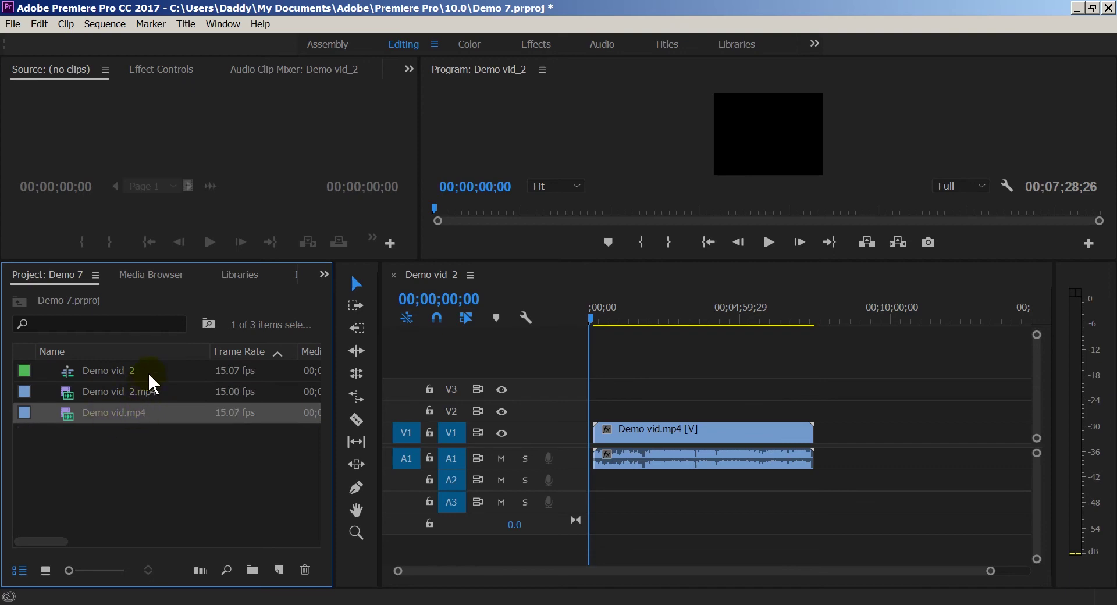
key("alt+Tab")
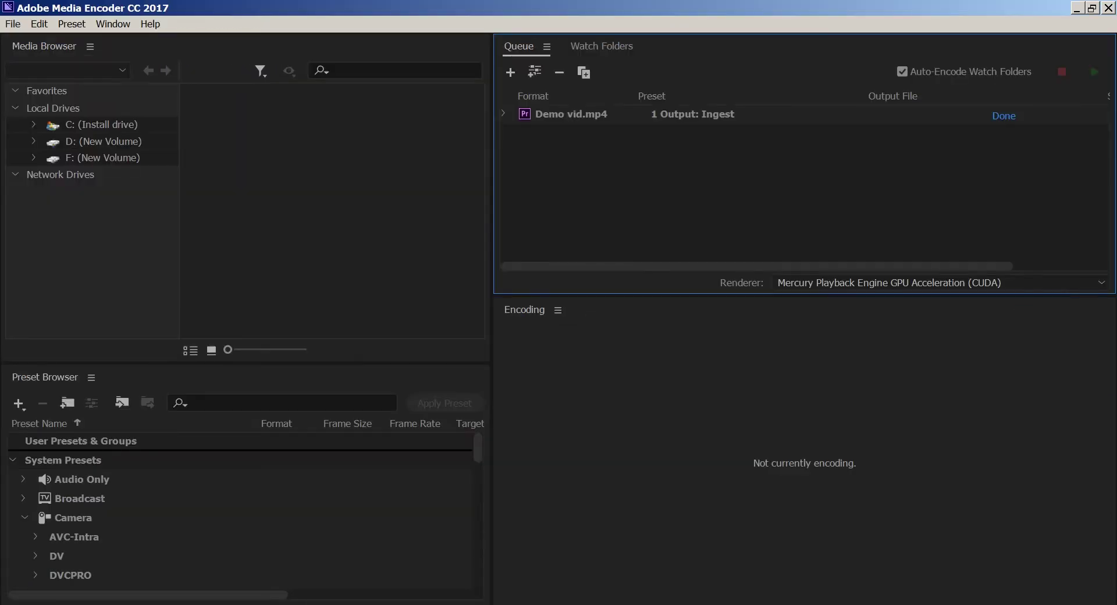
left_click(550, 582)
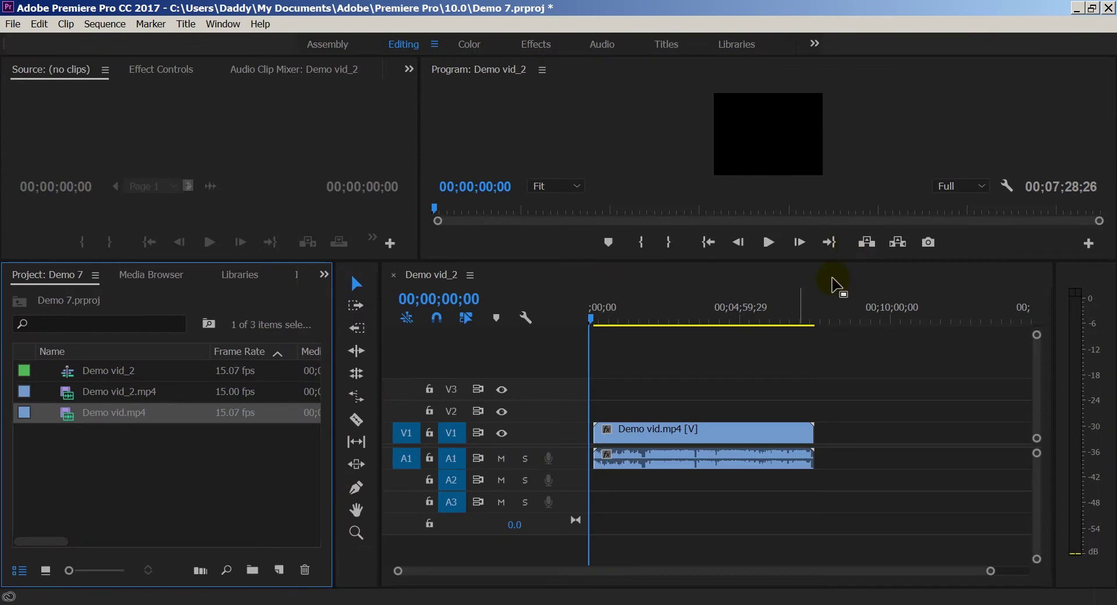
left_click(687, 600)
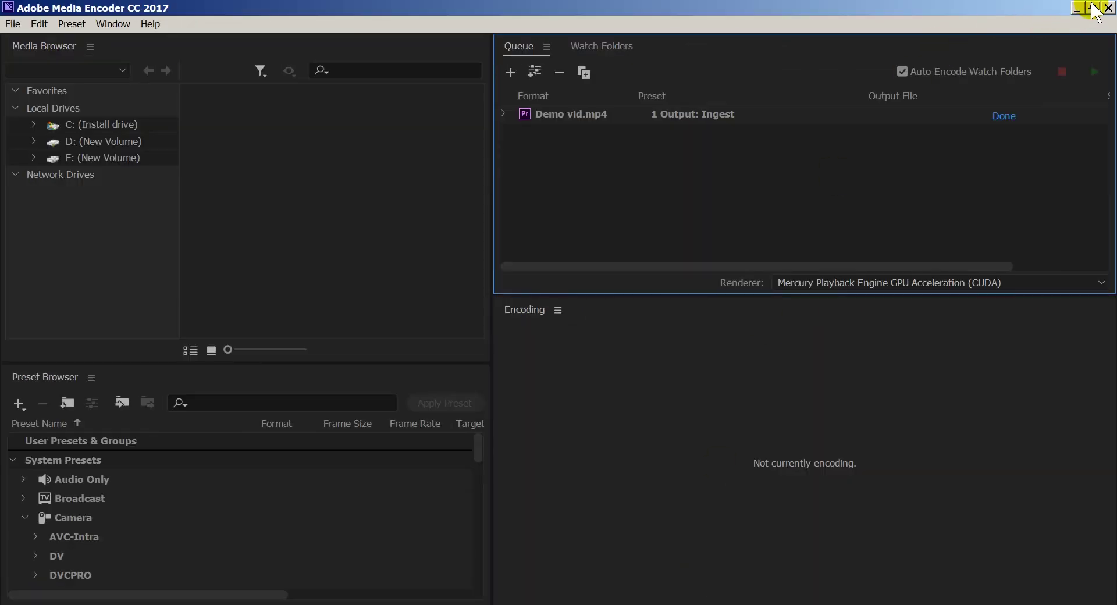
left_click(1109, 9)
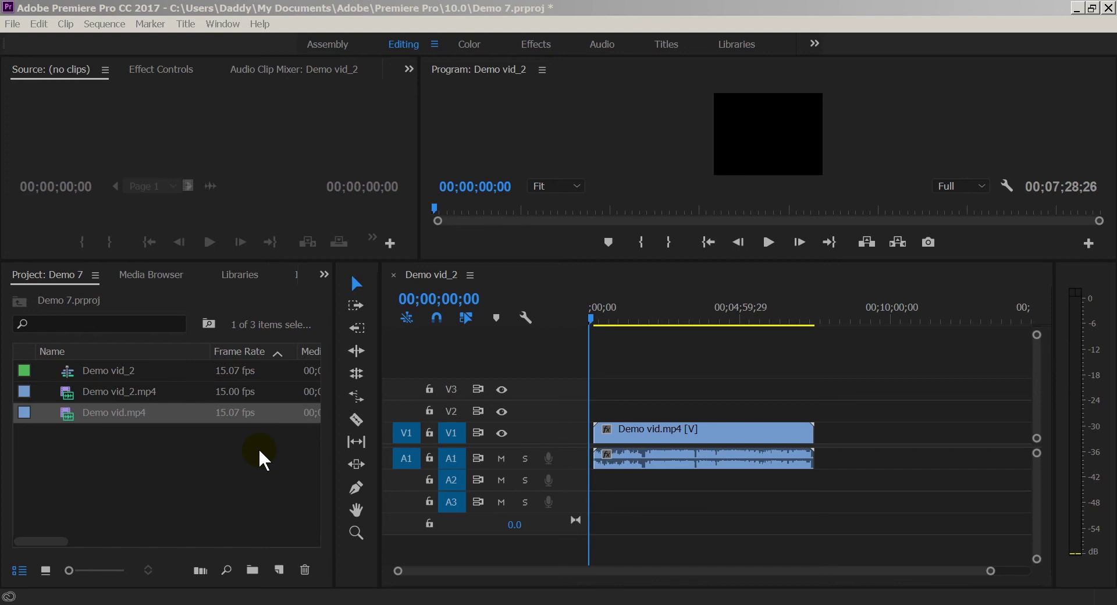
Move the Demo vid.mp4 clip to 00;00 at the start of the sequence
left_click(357, 282)
mouse_move(651, 431)
left_mouse_down()
mouse_move(731, 439)
mouse_move(651, 437)
left_mouse_up()
left_click_drag(896, 379, 878, 448)
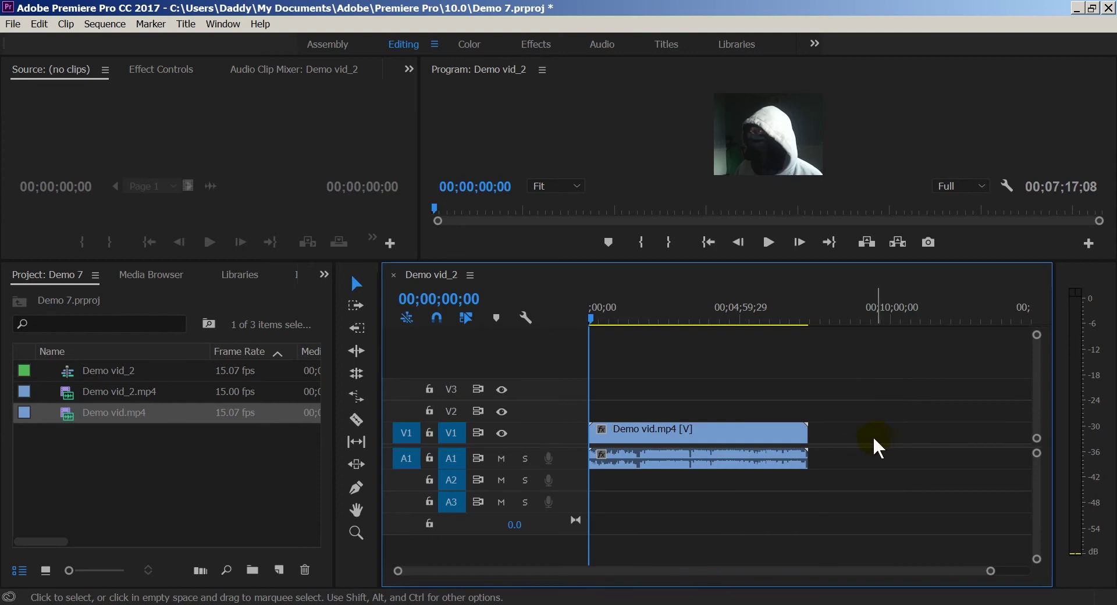
Razor the clip at two points into three pieces and scrub the playhead to preview the cuts
left_click(358, 418)
left_click(619, 434)
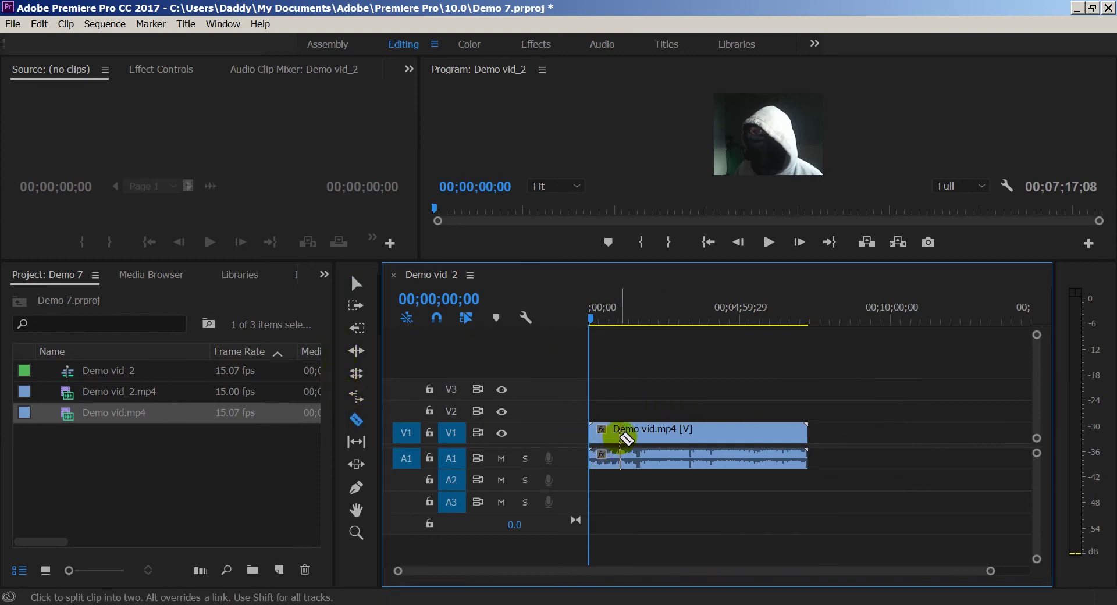
left_click(678, 433)
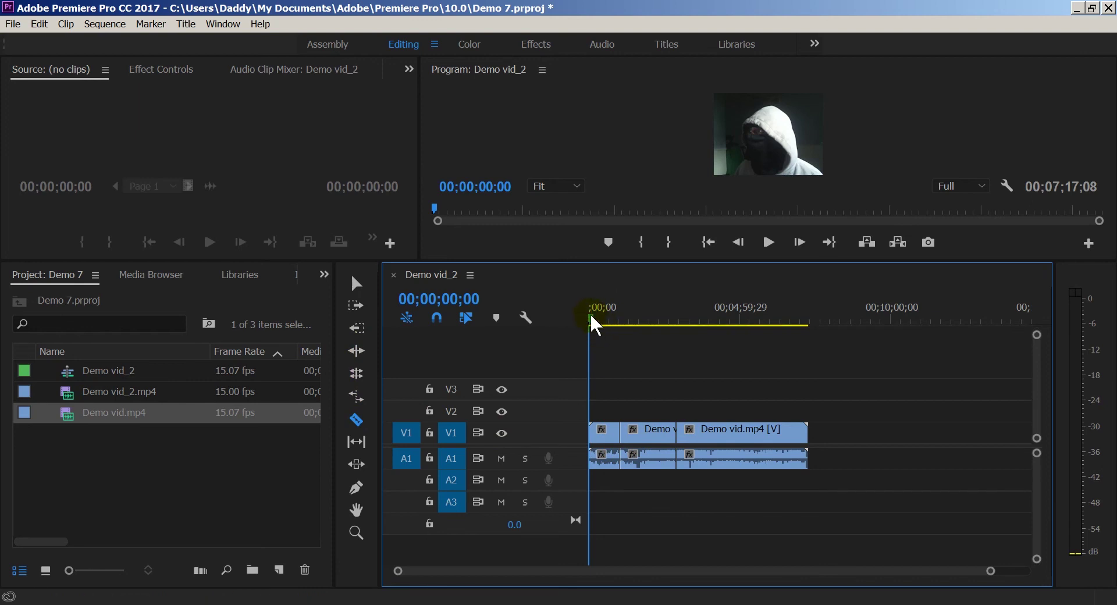
left_click_drag(592, 317, 501, 328)
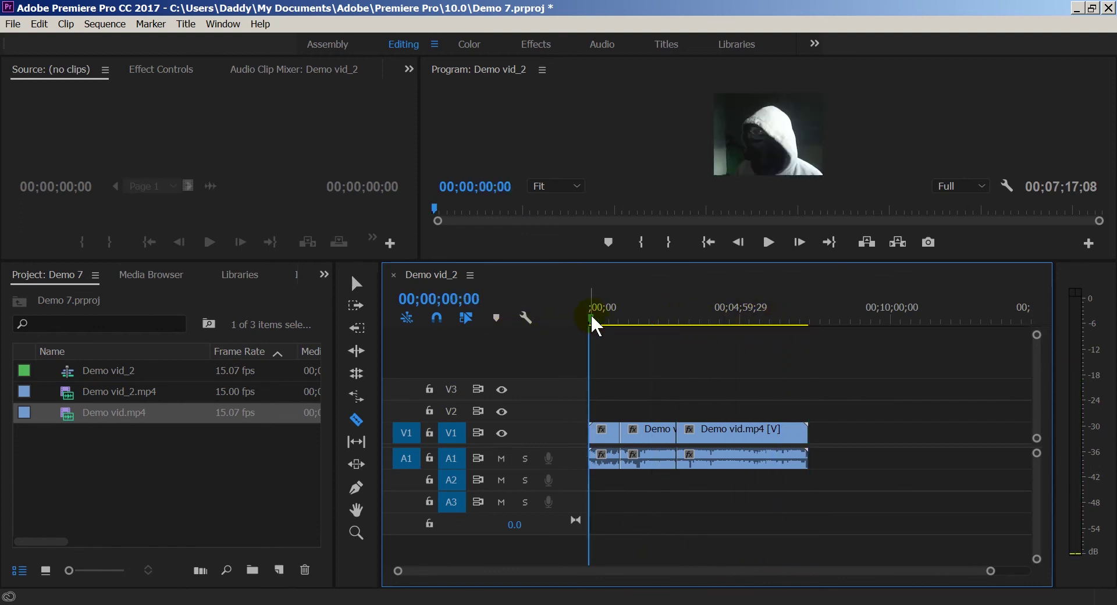
left_click_drag(591, 313, 401, 302)
left_click(359, 283)
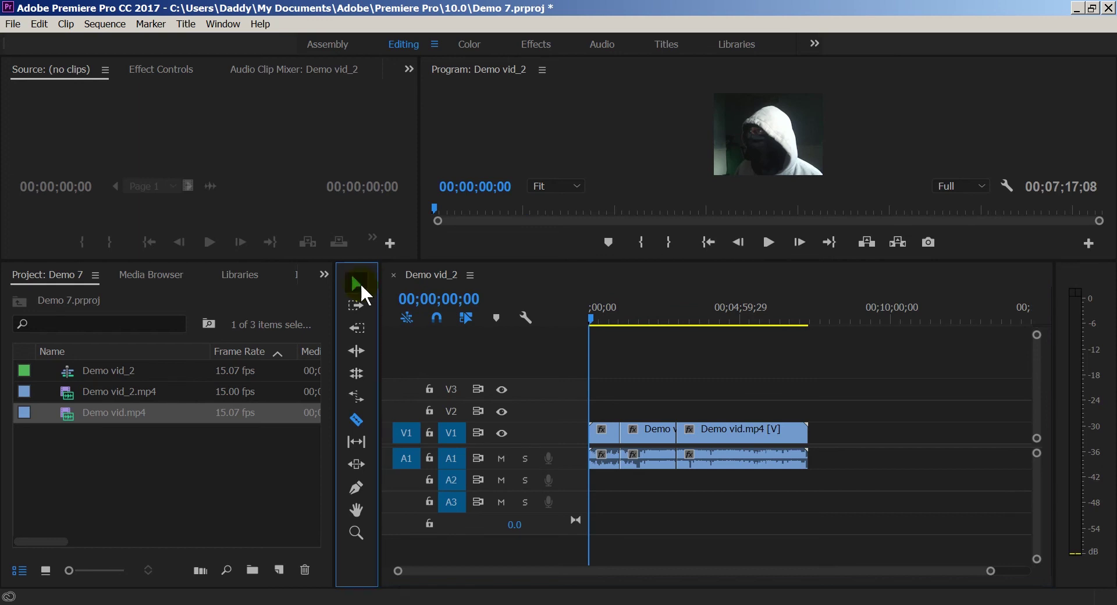
mouse_move(710, 434)
left_mouse_down()
mouse_move(769, 438)
mouse_move(719, 444)
mouse_move(710, 434)
left_mouse_up()
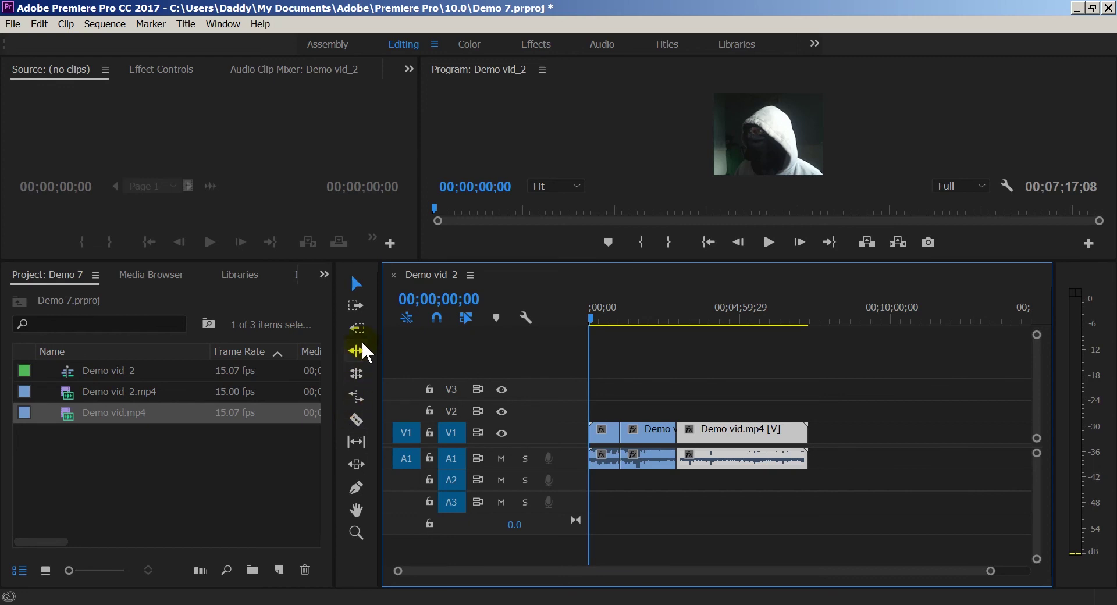
Drag the clip pieces apart and onto tracks V2, V3 and V4
left_click(654, 432)
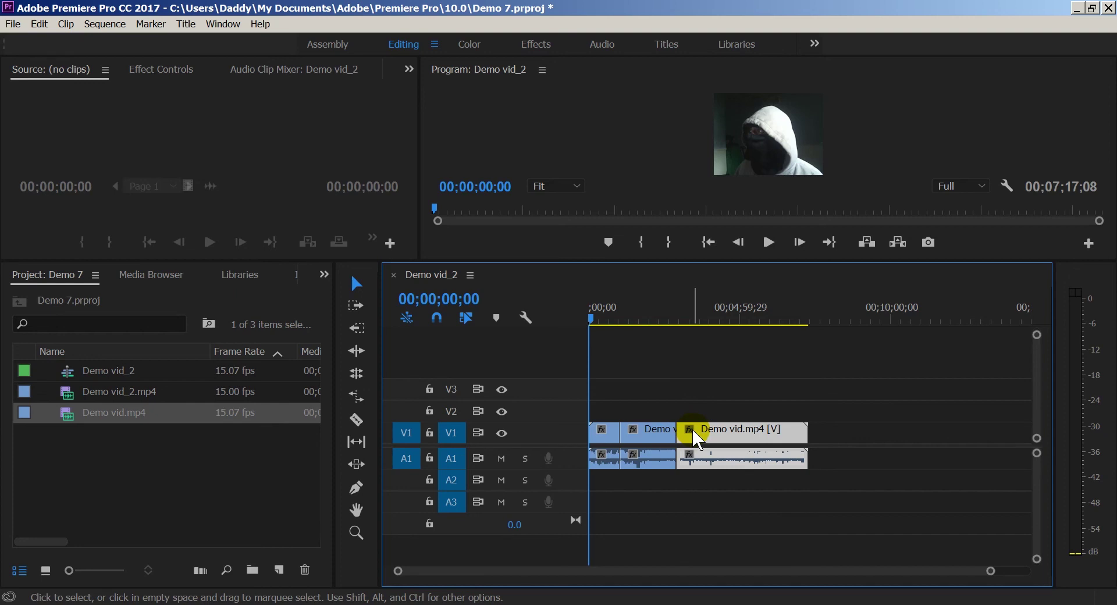
left_click_drag(696, 441, 726, 440)
left_click_drag(654, 430, 664, 386)
left_click_drag(727, 431, 729, 365)
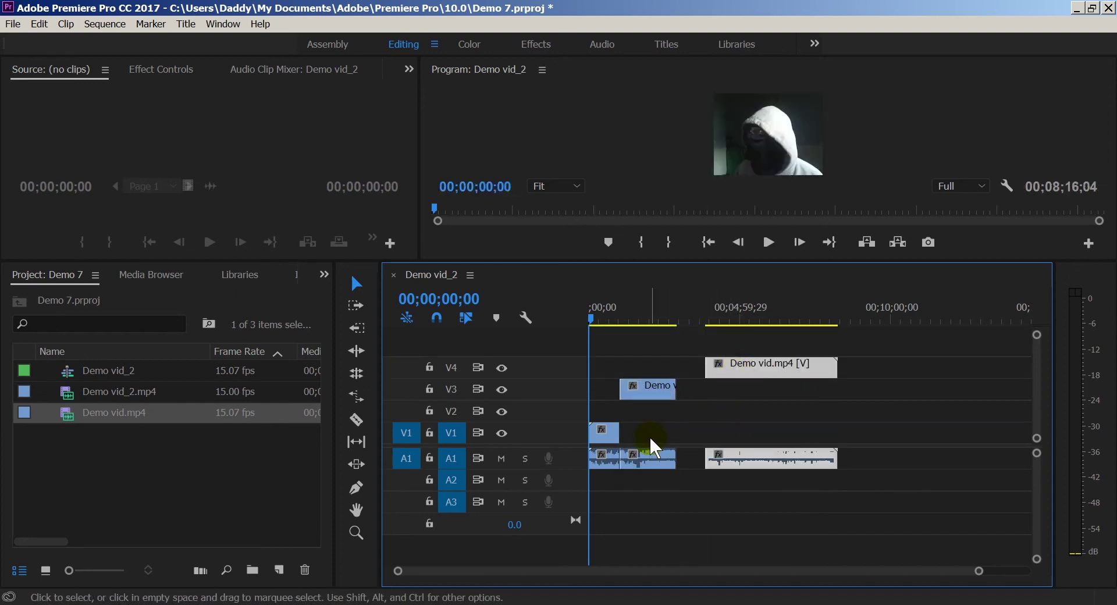
left_click(655, 389)
left_click_drag(655, 389, 687, 498)
left_click_drag(734, 463, 832, 553)
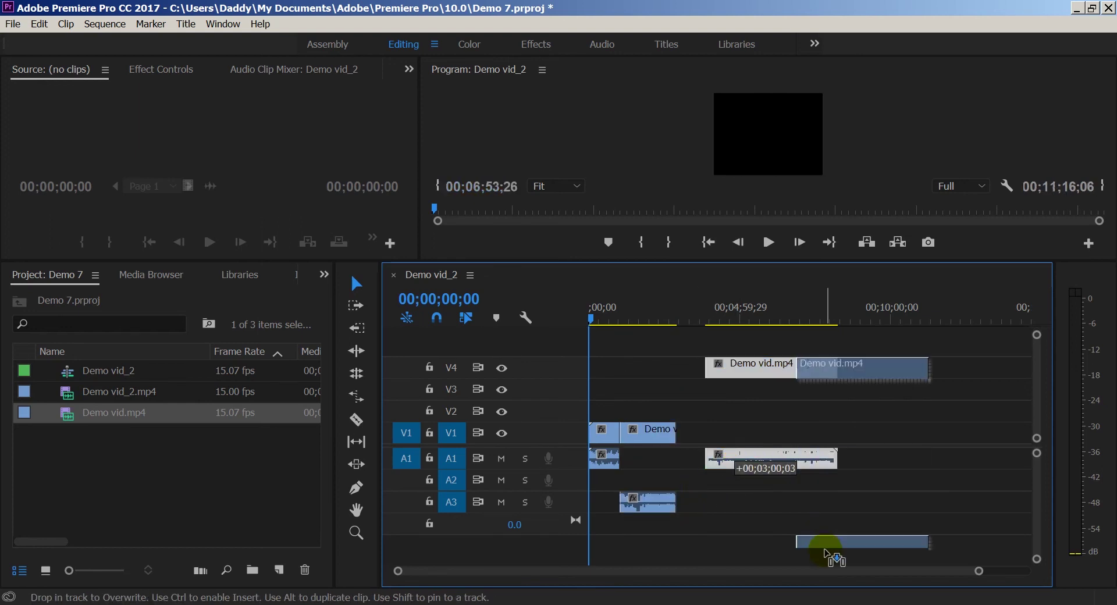
left_click_drag(803, 365, 742, 409)
left_click_drag(634, 436, 649, 375)
Undo the rearrangements so the pieces rejoin on V1, and enlarge the V1 track height
left_click(506, 432)
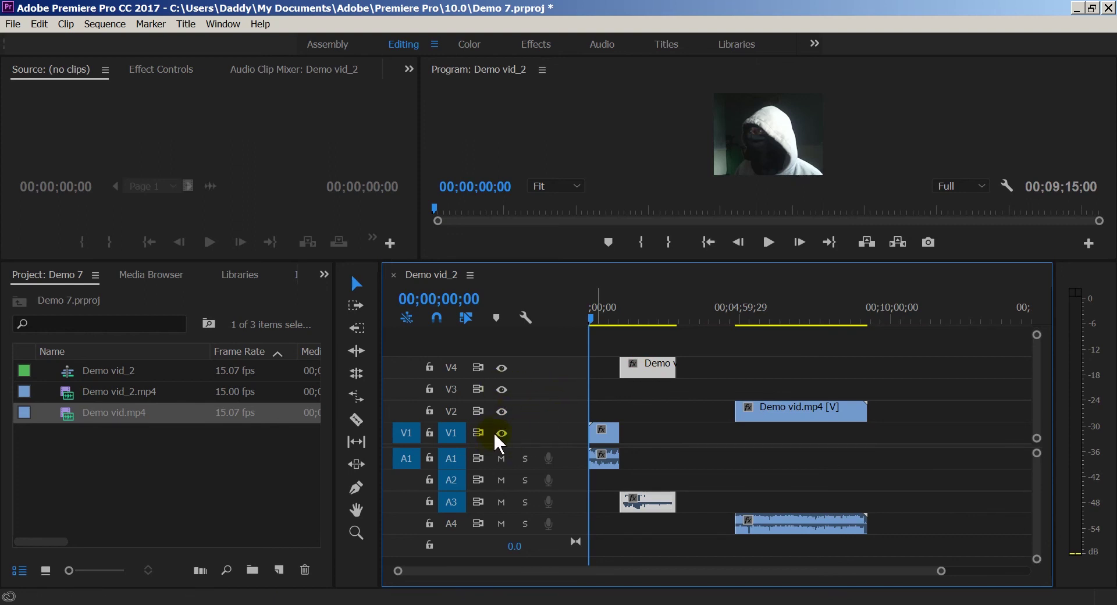
scroll(451, 431, "up", 3)
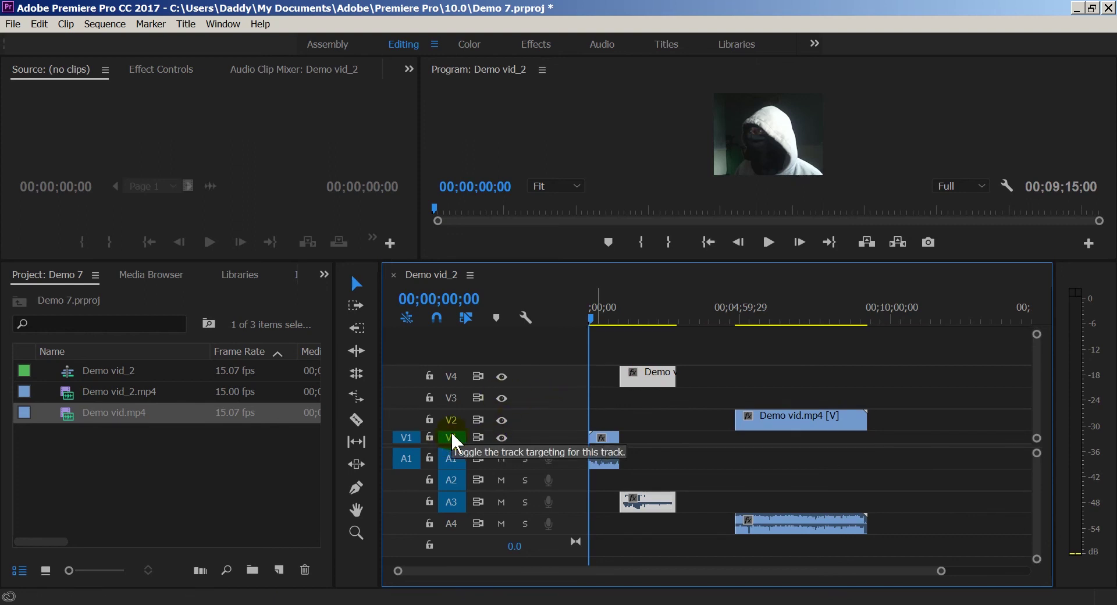
scroll(453, 430, "down", 3)
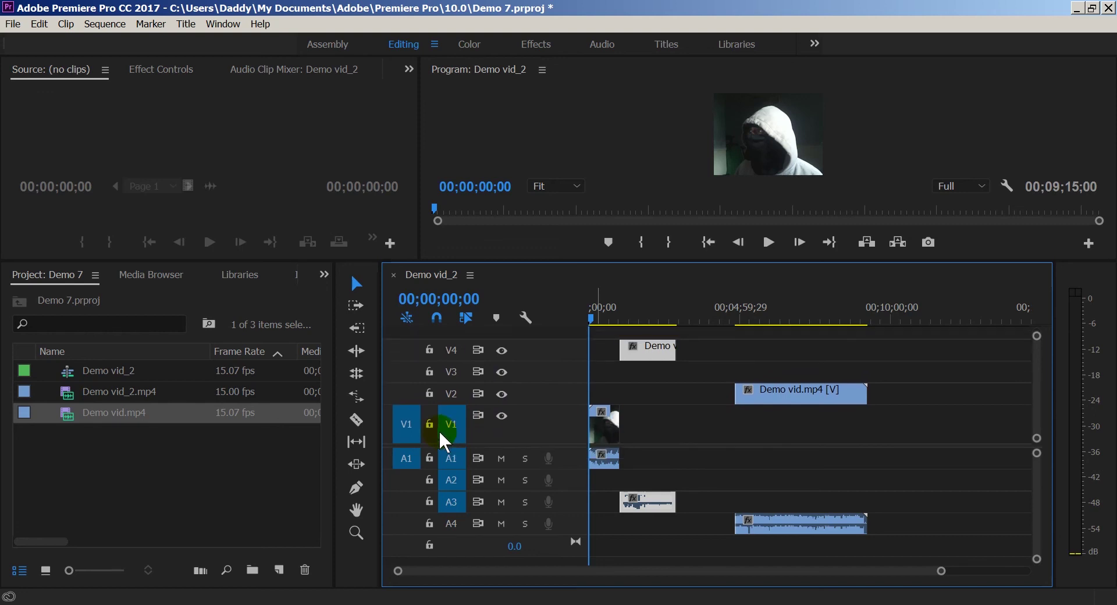
key("ctrl+z")
key("ctrl+z")
key("ctrl+z")
key("ctrl+z")
key("ctrl+z")
key("ctrl+z")
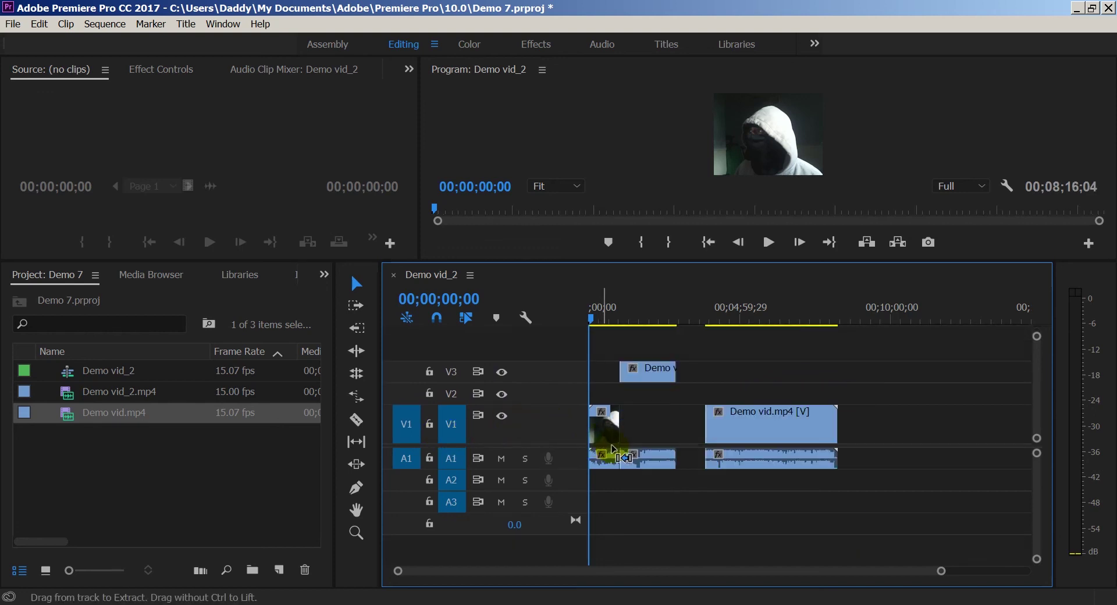
key("ctrl+z")
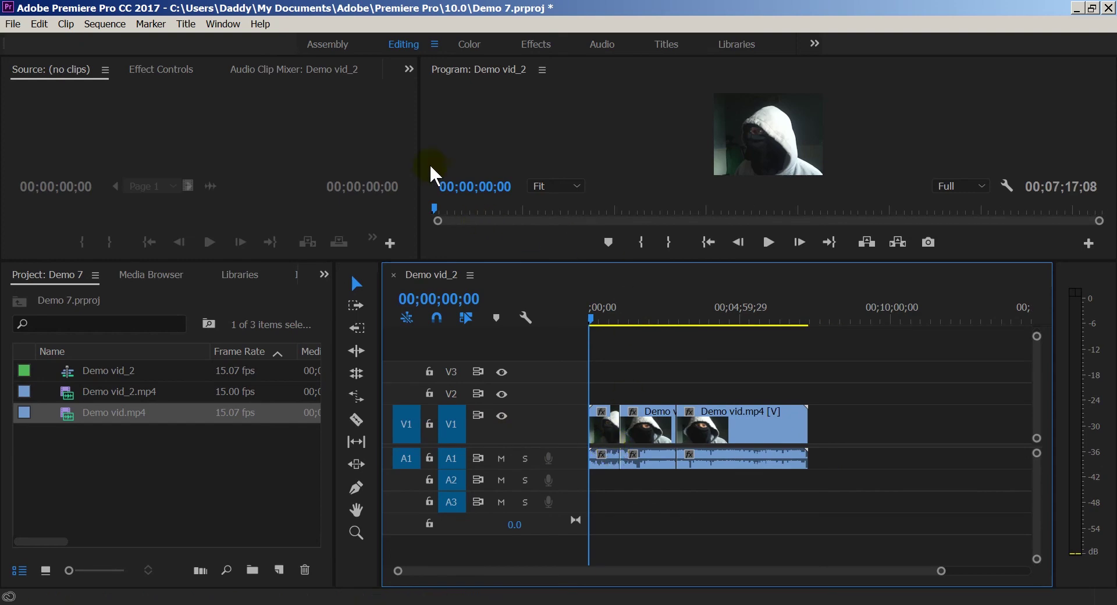
Show the Window > Workspaces submenu after briefly opening the Edit menu
left_click(46, 23)
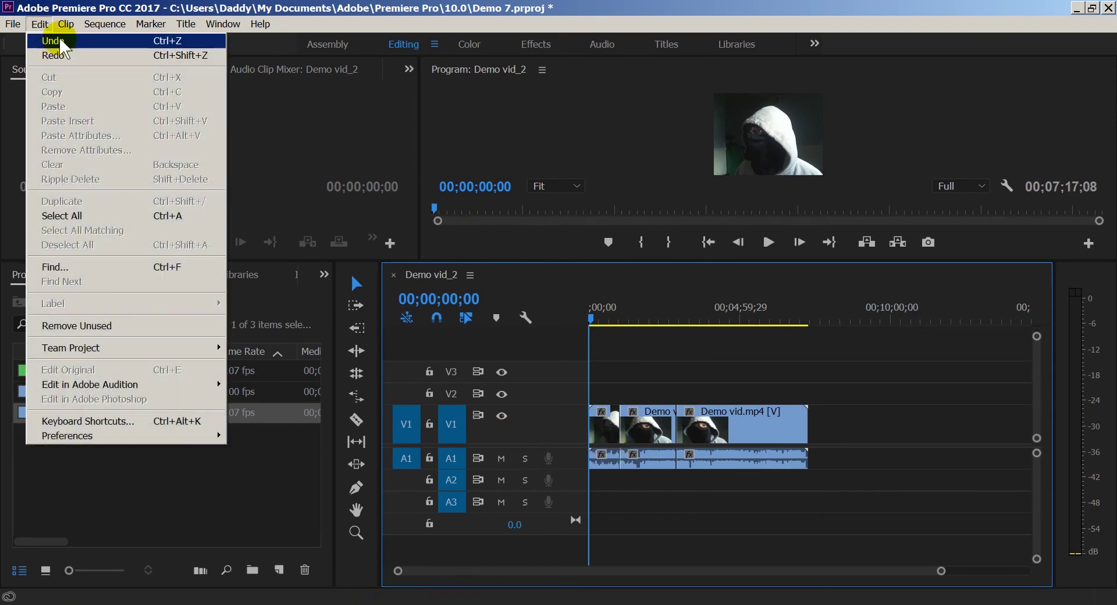
left_click(515, 12)
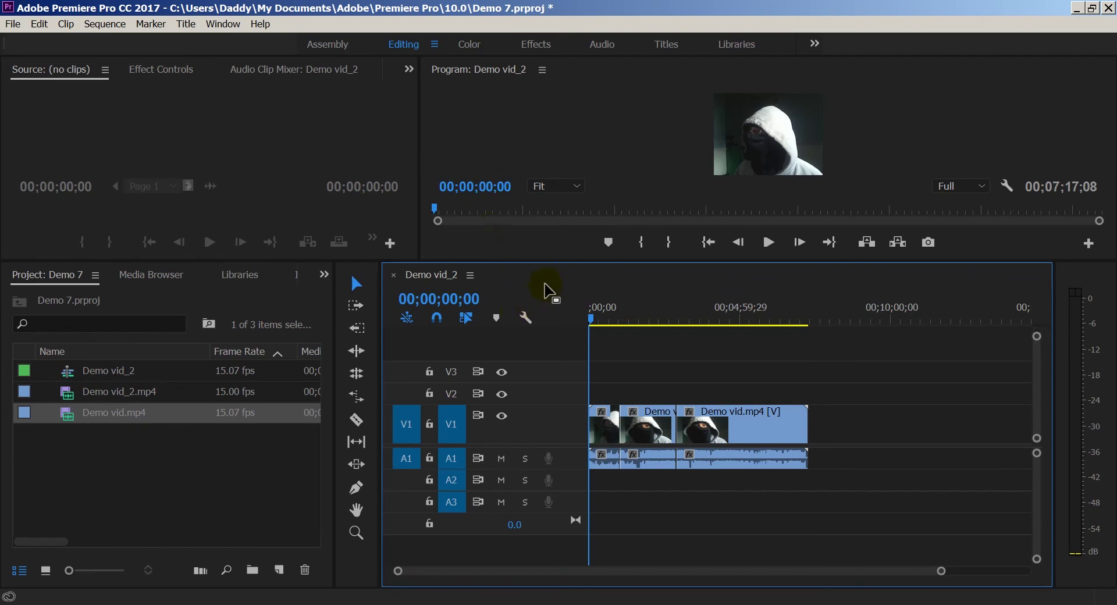
left_click(227, 24)
mouse_move(230, 41)
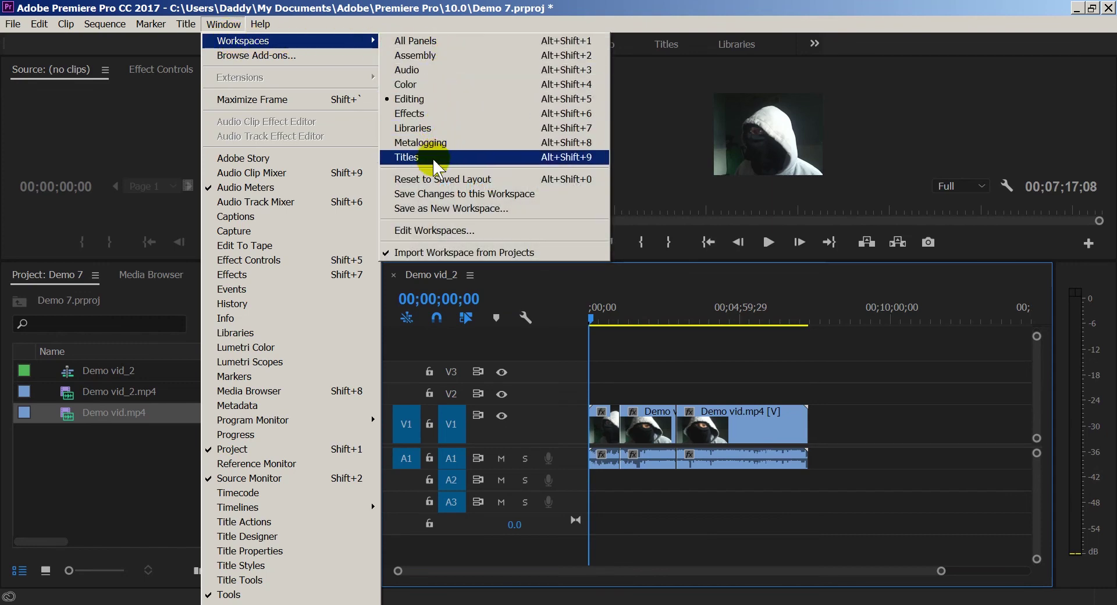
Reset to the saved layout, try the Color, Effects and Audio workspaces, then return to Editing
left_click(439, 180)
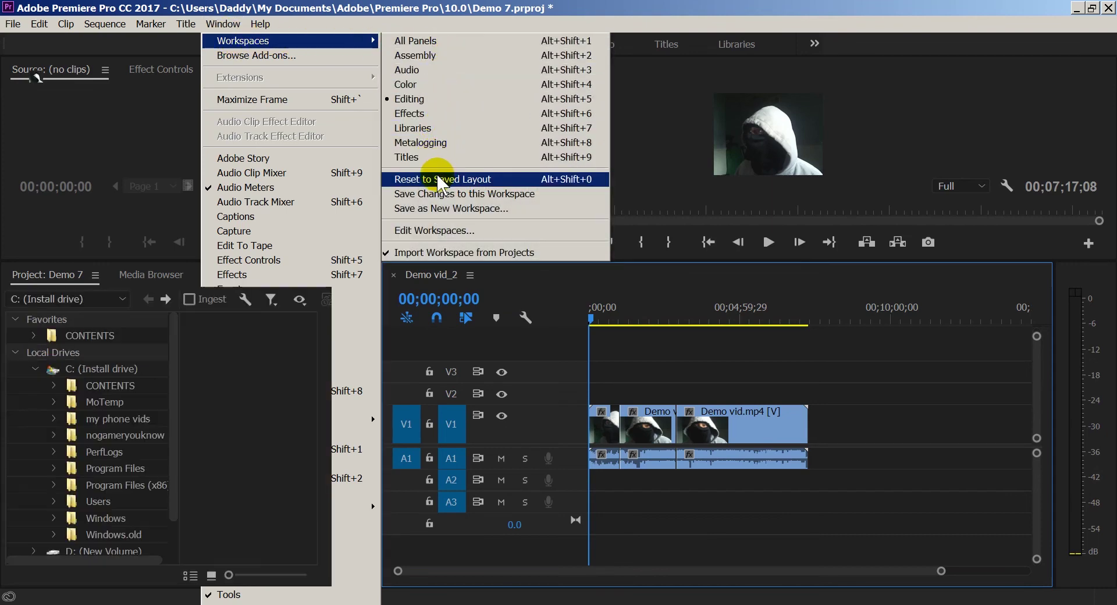
left_click(459, 44)
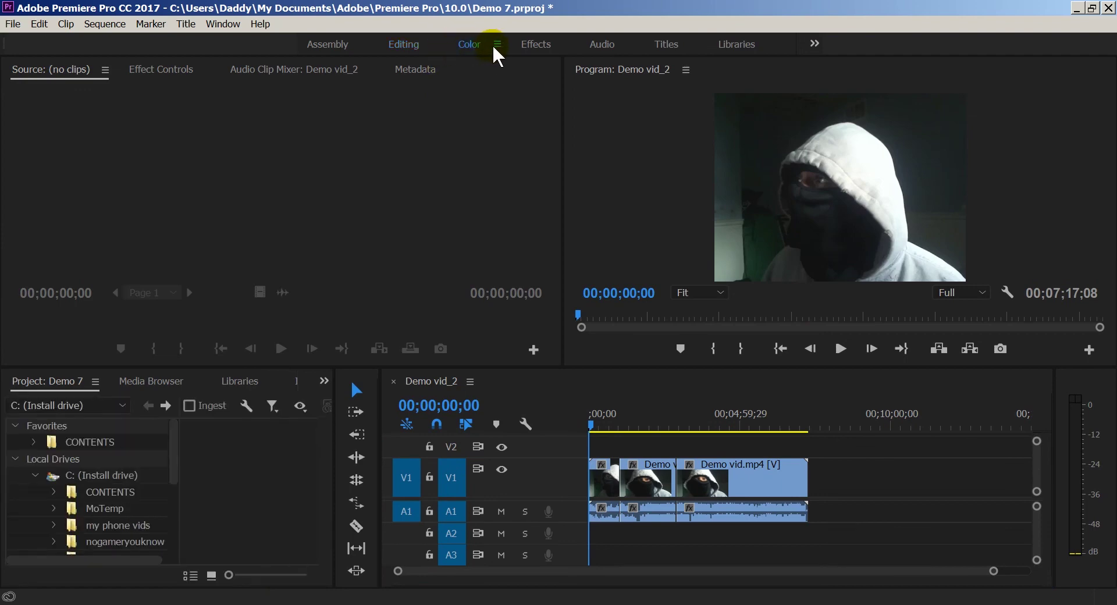
left_click(535, 46)
left_click(596, 46)
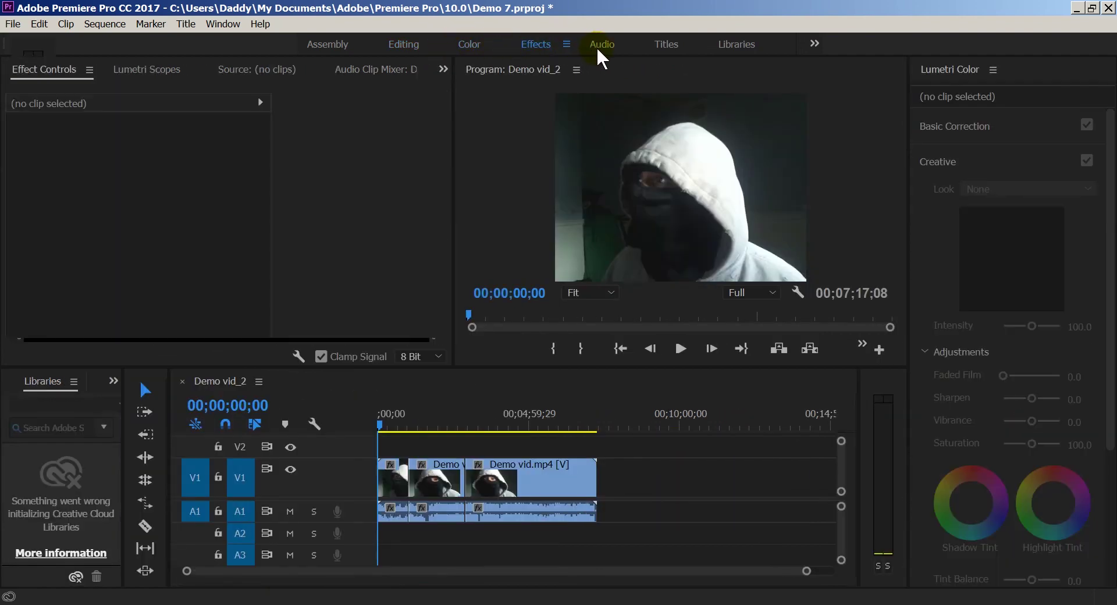
left_click(397, 40)
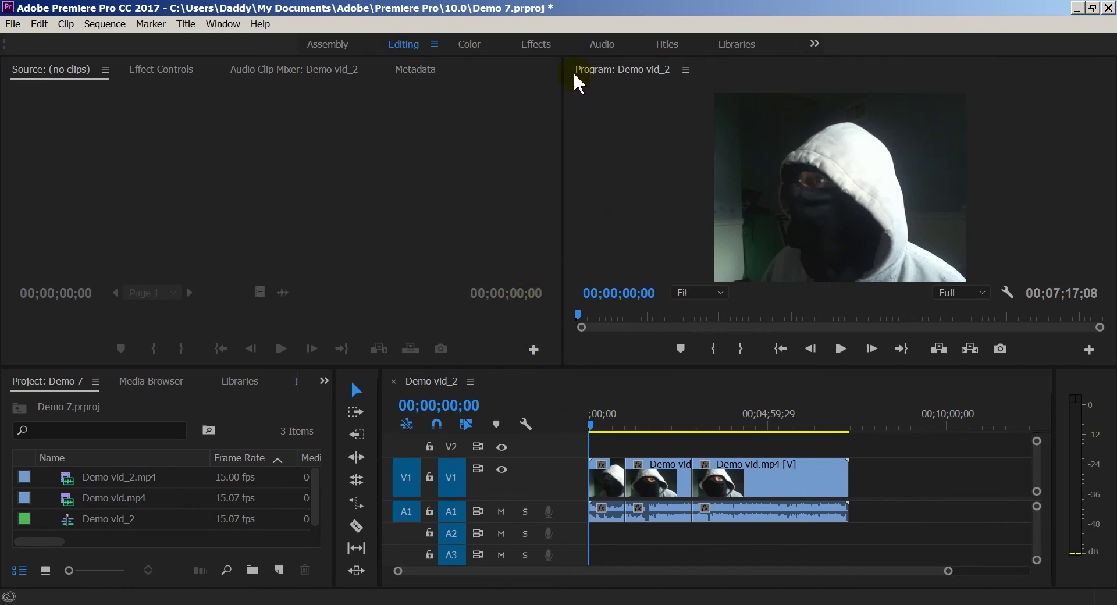
left_click(537, 45)
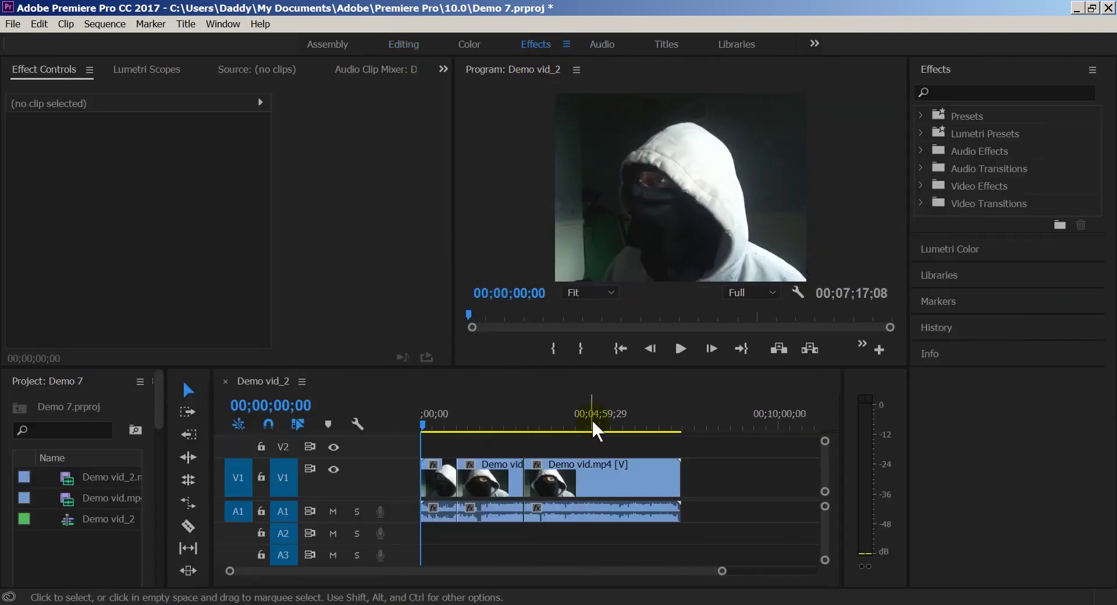
left_click(404, 46)
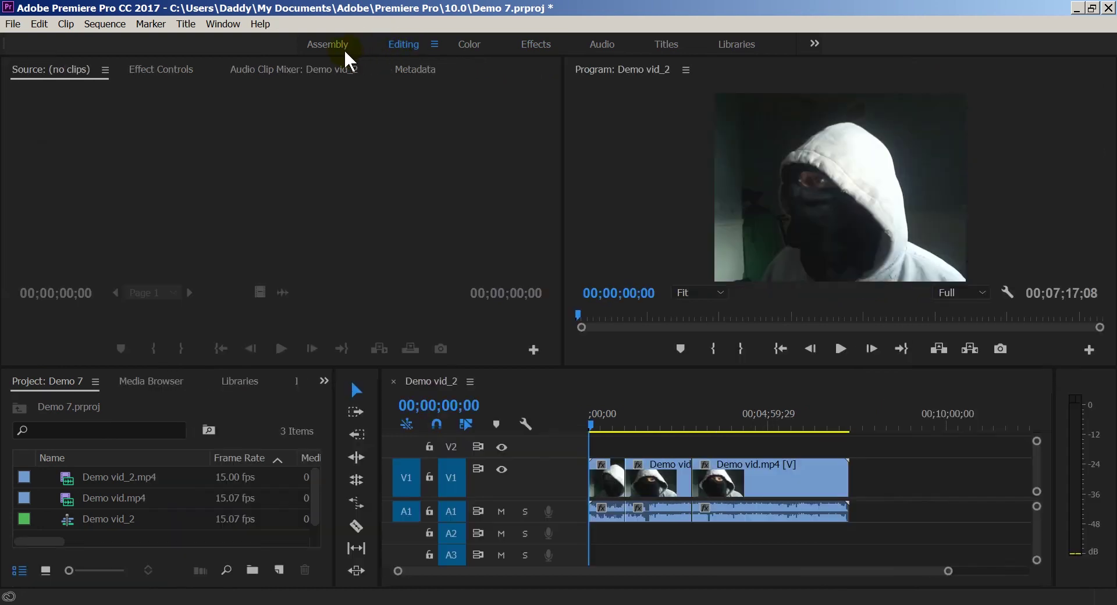